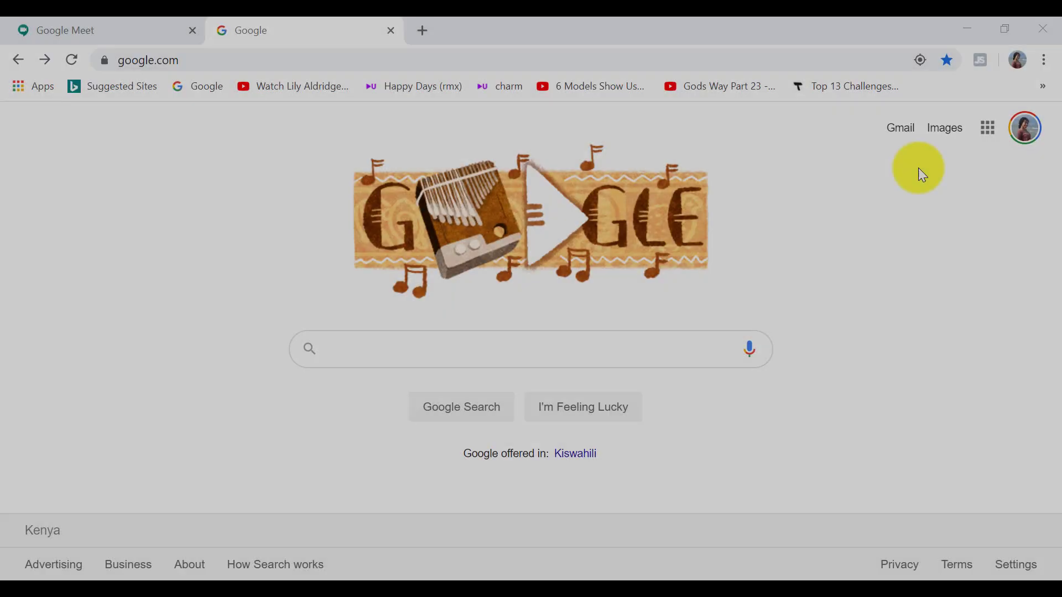
# Open Gmail from the Google home page, then start a new meeting on meet.google.com
pyautogui.click(901, 130)
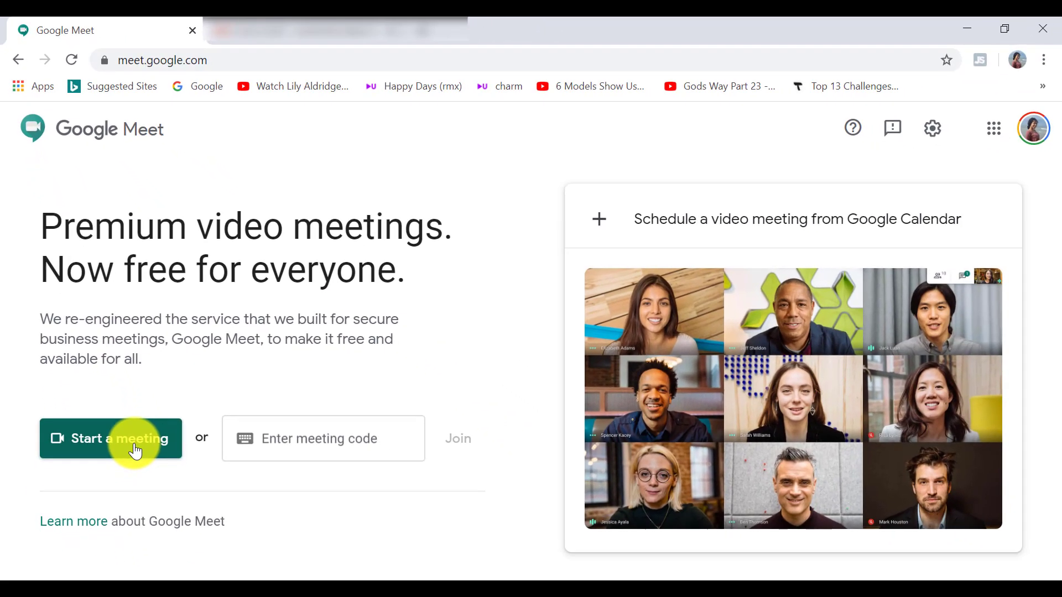
pyautogui.click(135, 452)
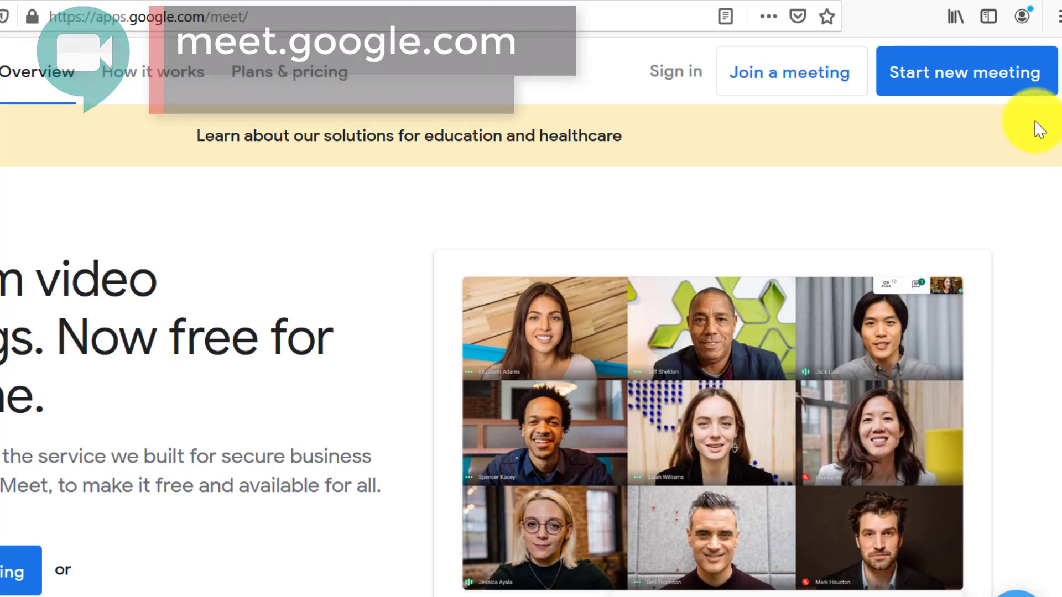
# Start a new meeting and begin a personal Google account via Create account > For myself
pyautogui.click(976, 79)
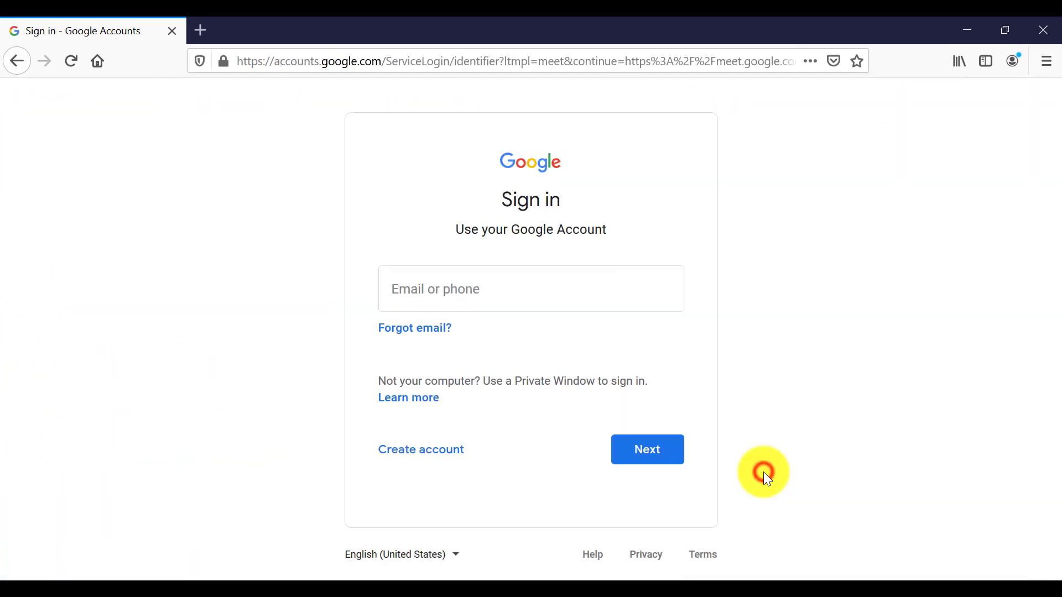
pyautogui.click(435, 452)
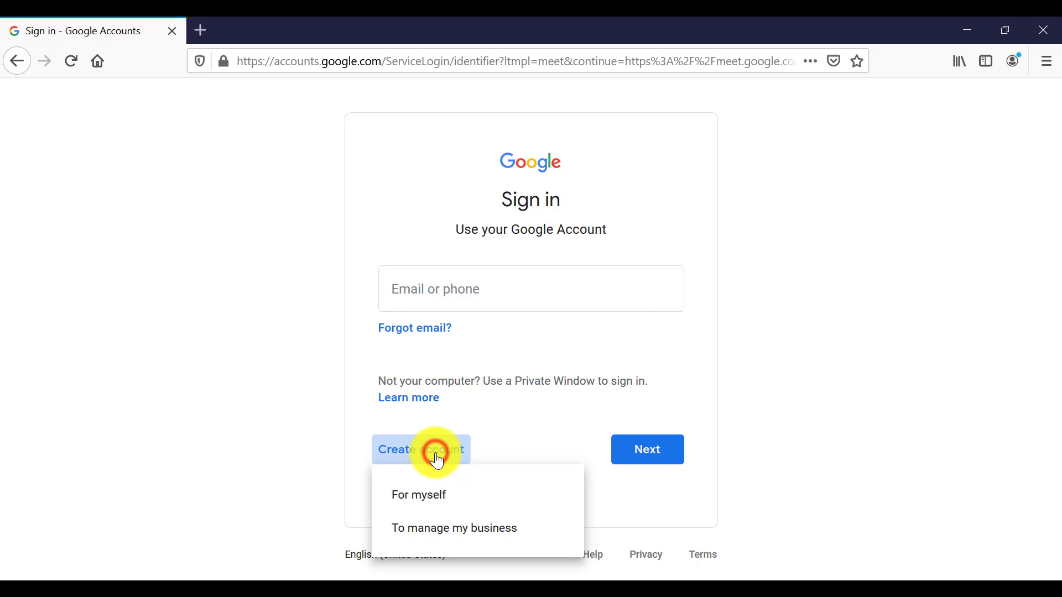
pyautogui.click(435, 494)
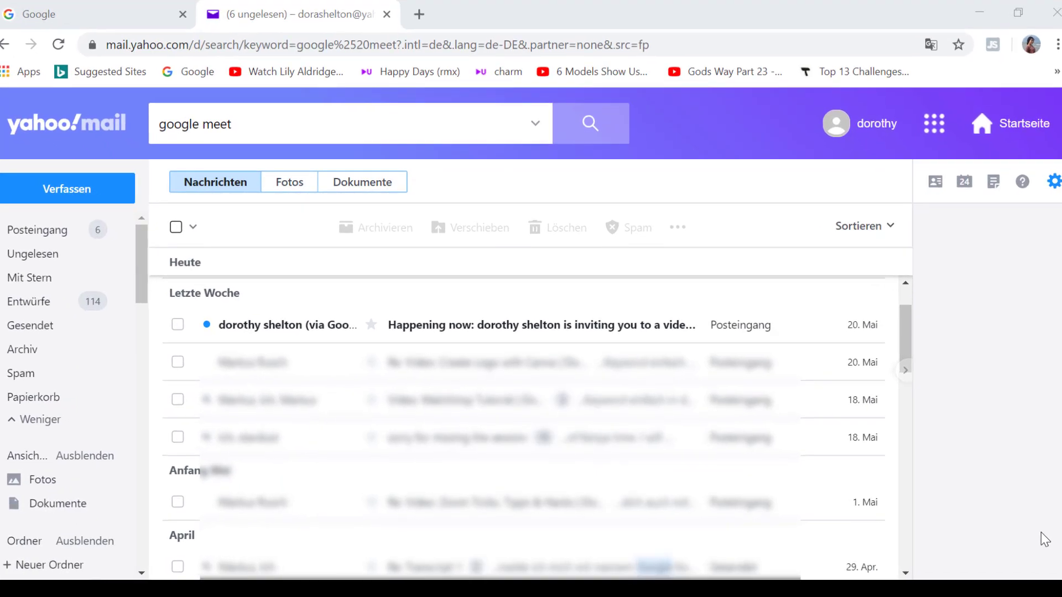
# Open the 'Happening now' Meet invitation email and scroll down to its meeting code
pyautogui.click(536, 330)
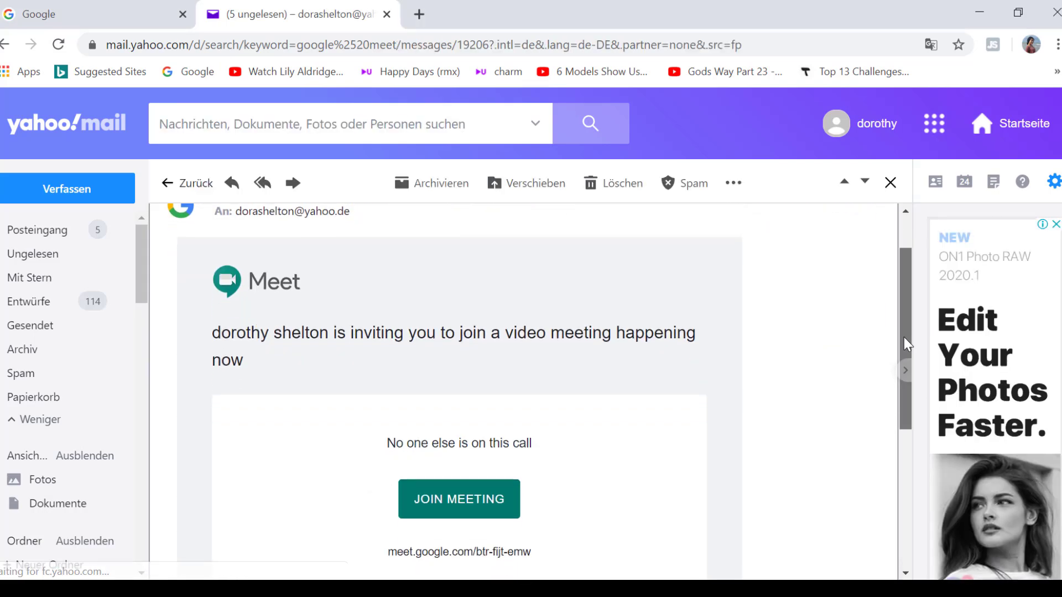
pyautogui.scroll(-1, 904, 337)
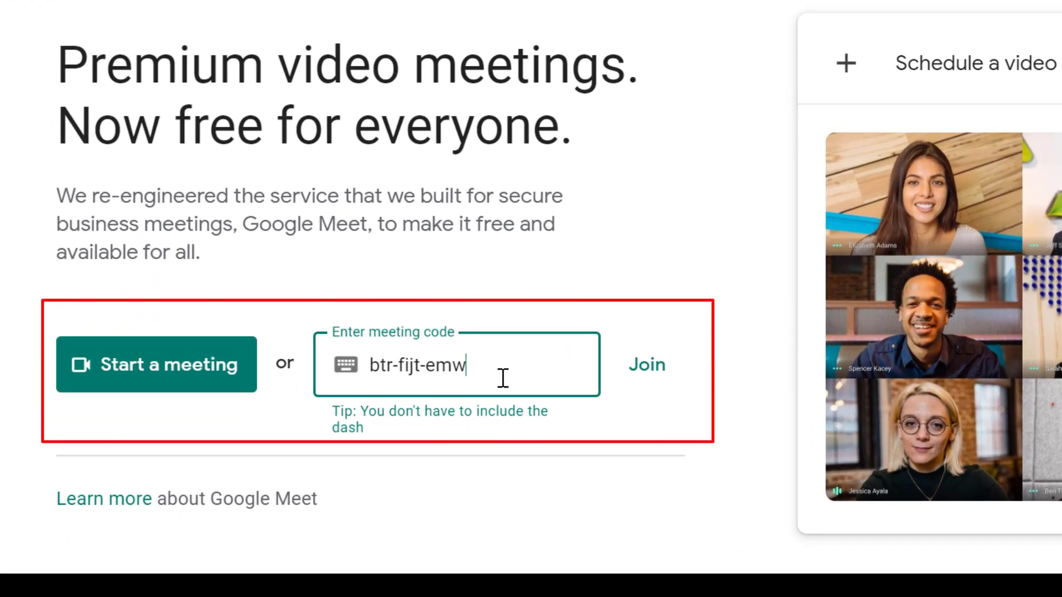
# Remove both dashes from the meeting code, join the call, then leave it
pyautogui.click(431, 365)
pyautogui.press('BackSpace')
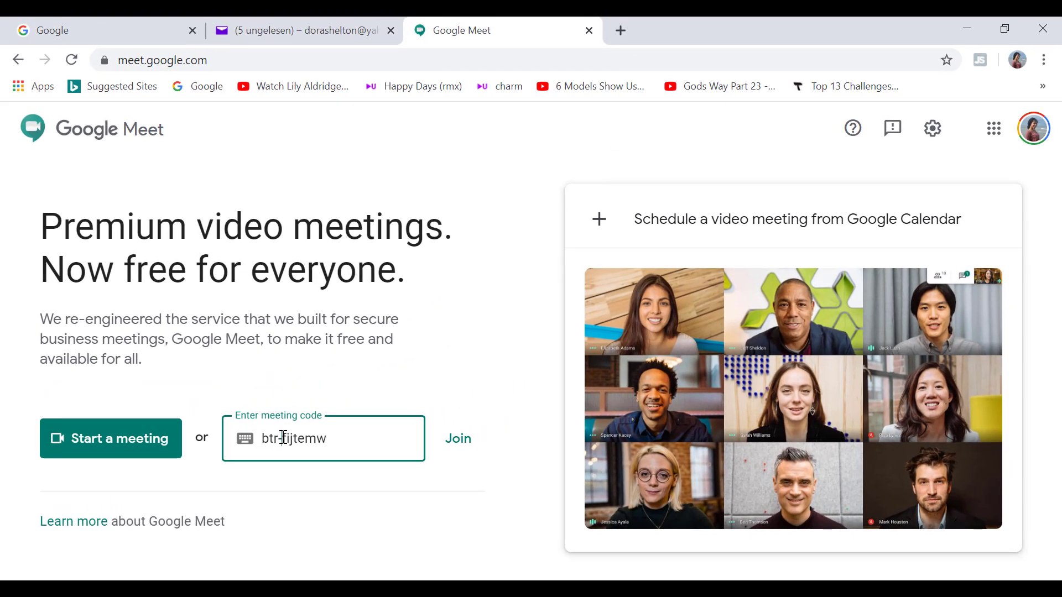
pyautogui.click(400, 372)
pyautogui.press('BackSpace')
pyautogui.click(474, 462)
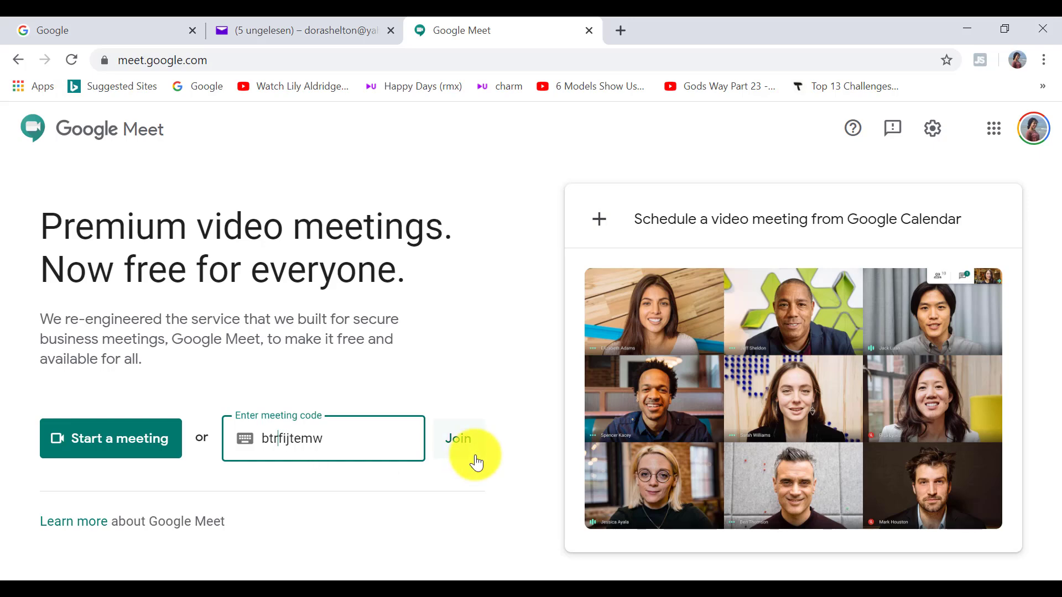
pyautogui.click(467, 440)
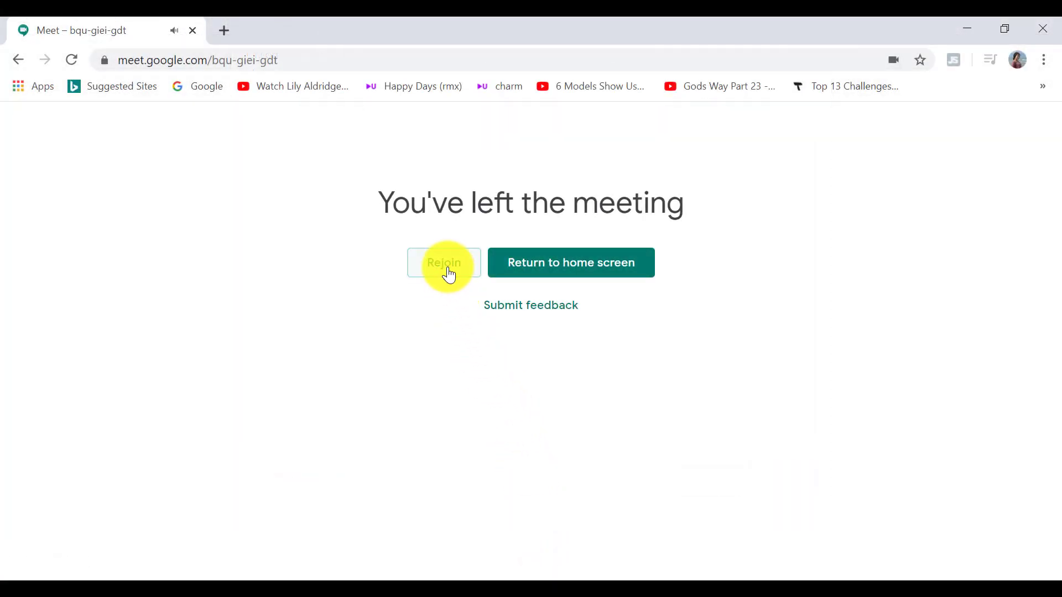
# Rejoin meeting bqu-giei-gdt from the 'You've left the meeting' page
pyautogui.click(449, 271)
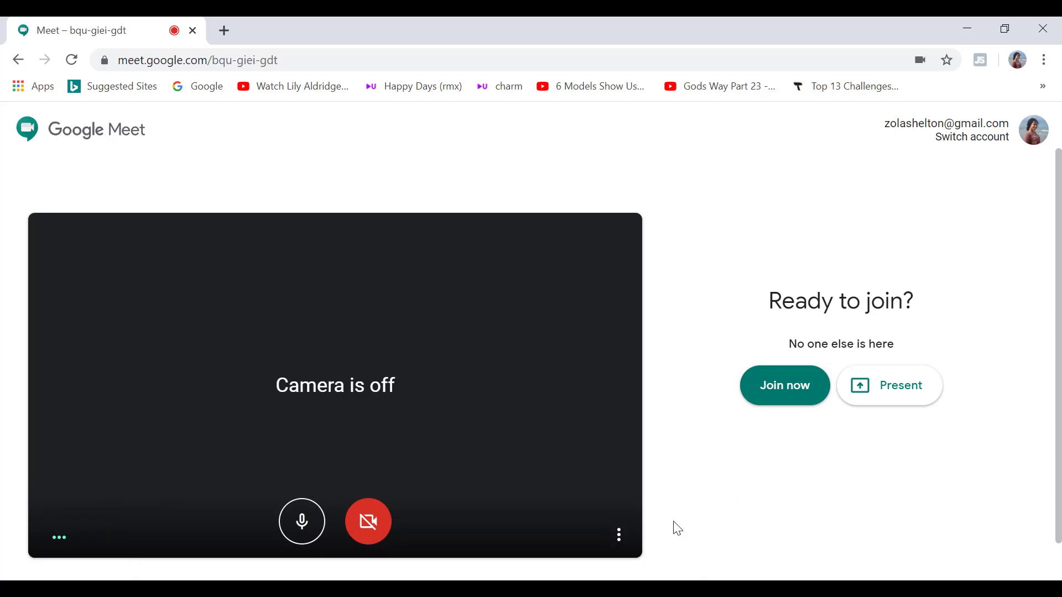
# In the pre-join audio and video settings, keep the default microphone and speakers
pyautogui.click(625, 540)
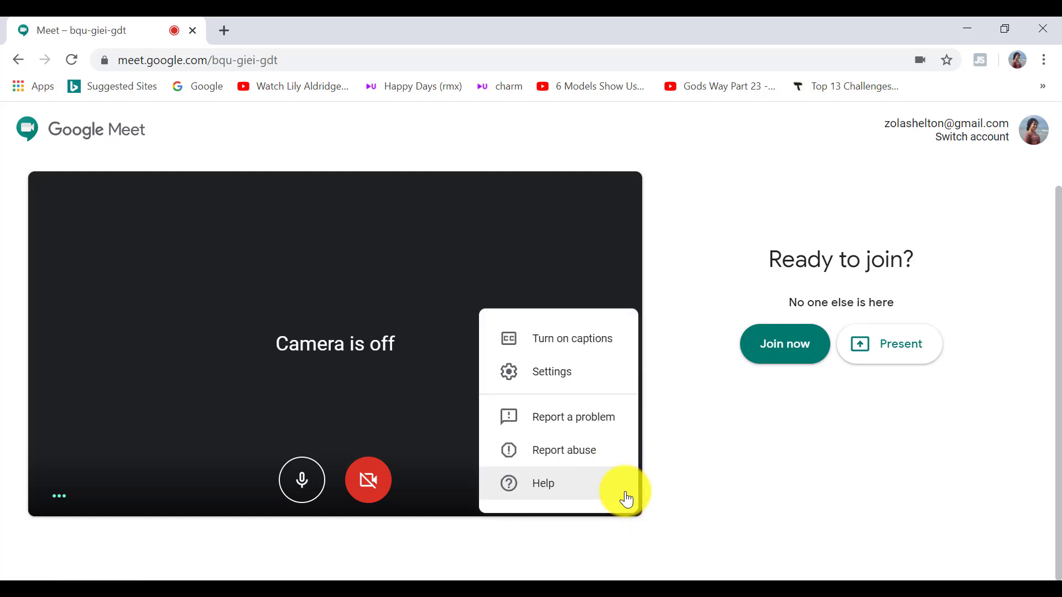
pyautogui.click(562, 380)
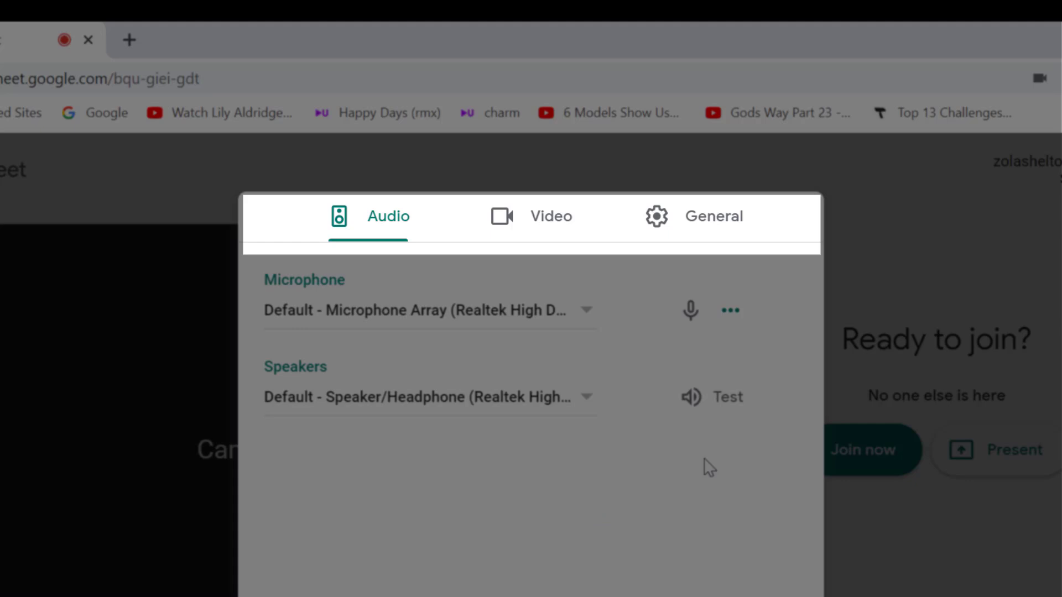
pyautogui.click(553, 232)
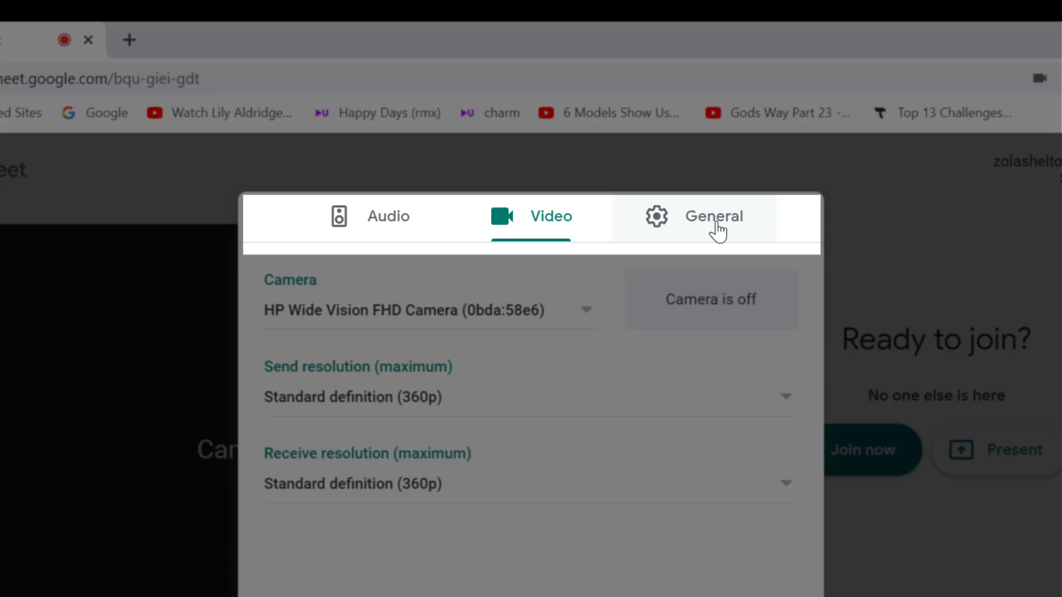
pyautogui.click(716, 230)
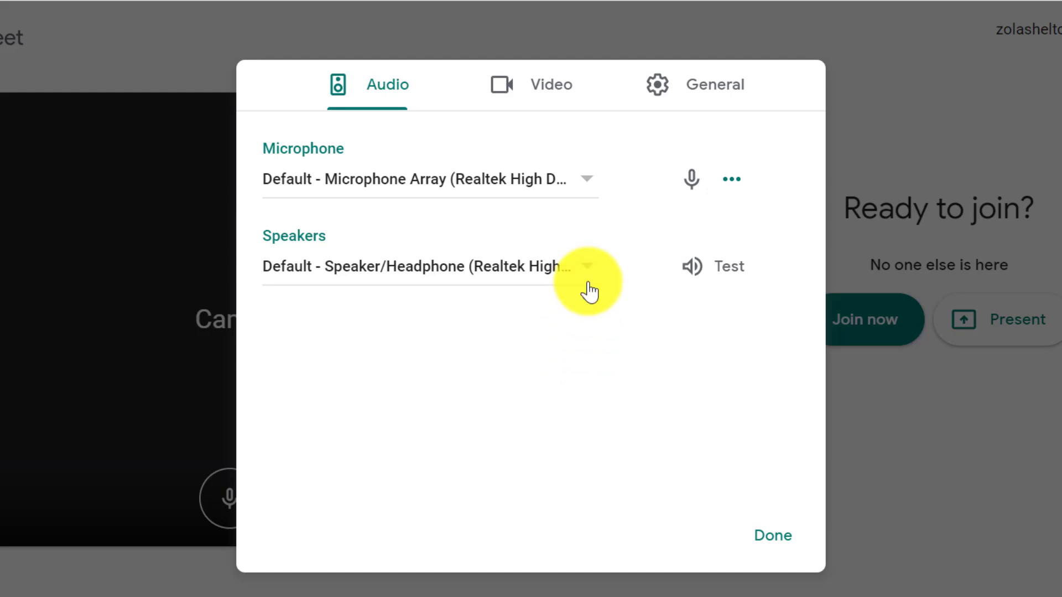
pyautogui.click(590, 182)
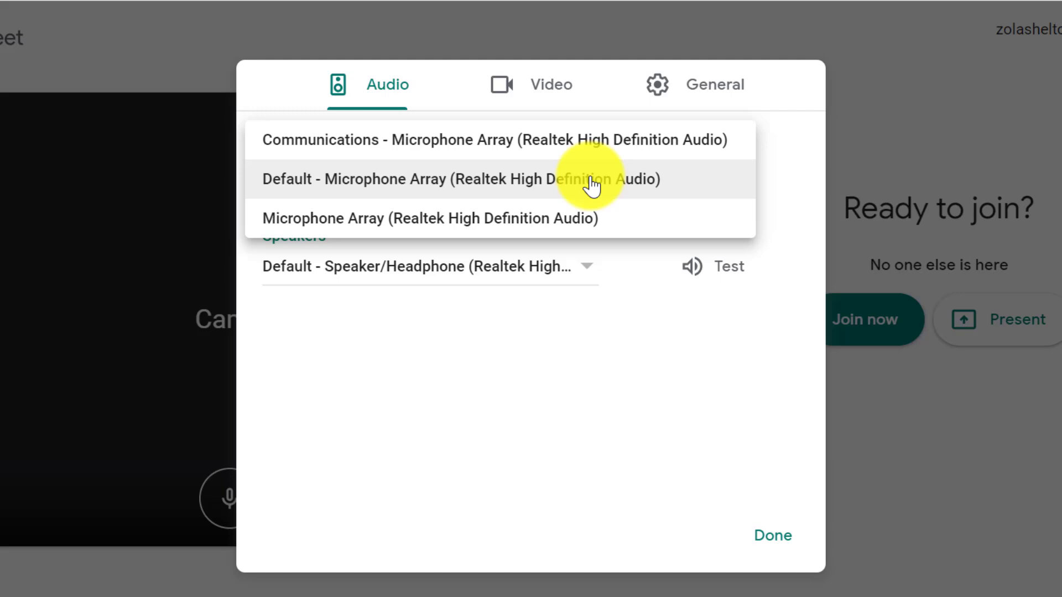
pyautogui.click(592, 185)
pyautogui.click(587, 275)
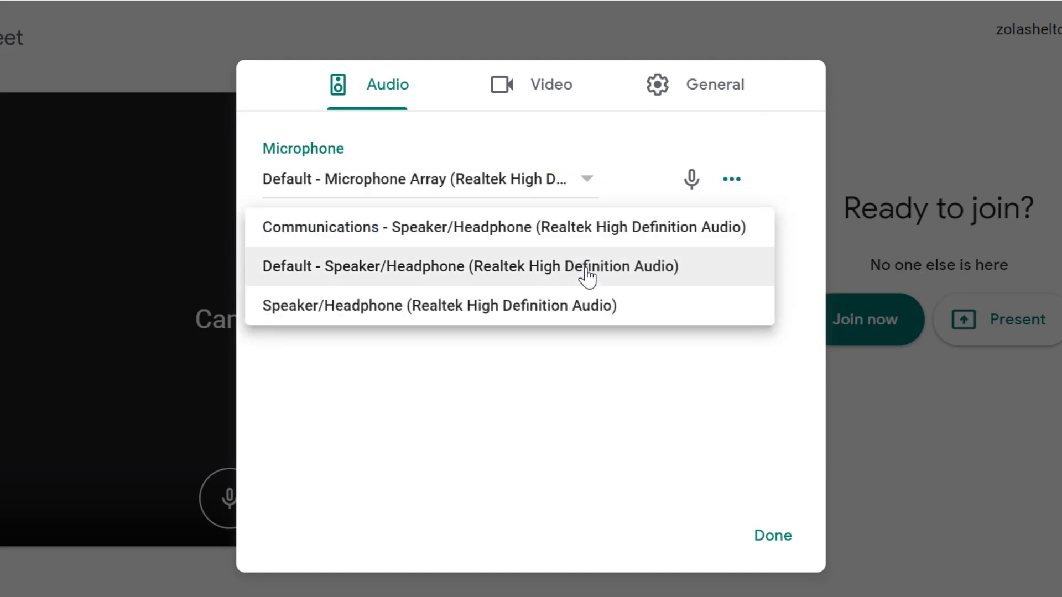
pyautogui.click(587, 275)
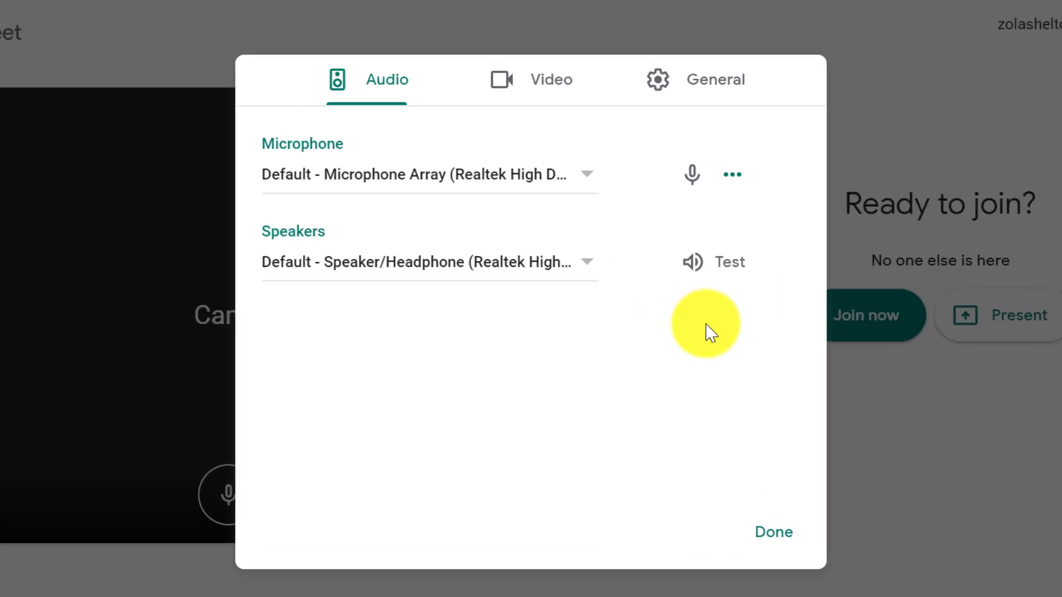
# Keep the HP Wide Vision FHD Camera and Standard definition (360p) send resolution
pyautogui.click(554, 92)
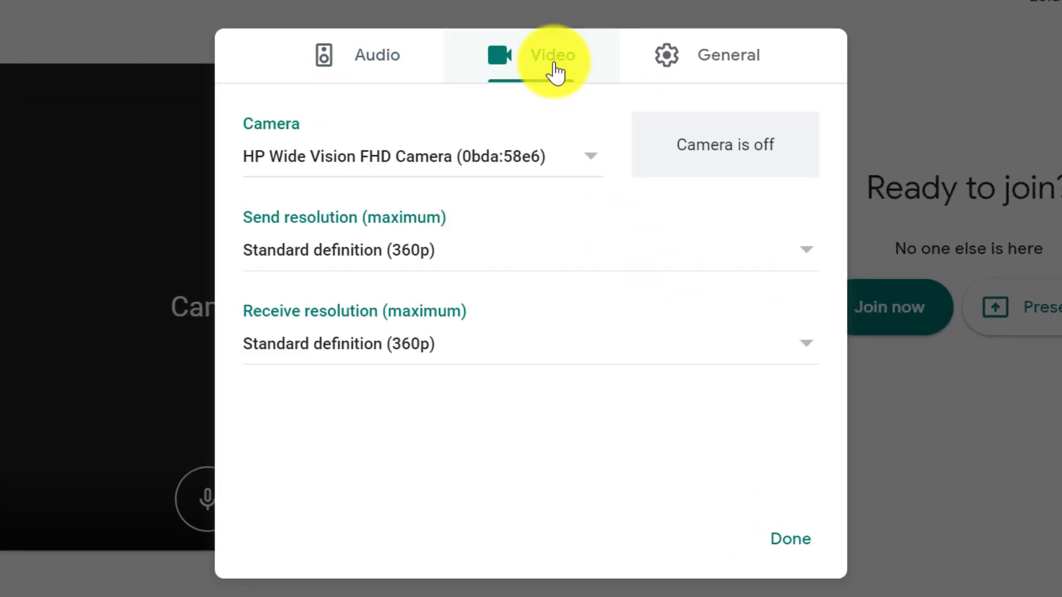
pyautogui.click(592, 163)
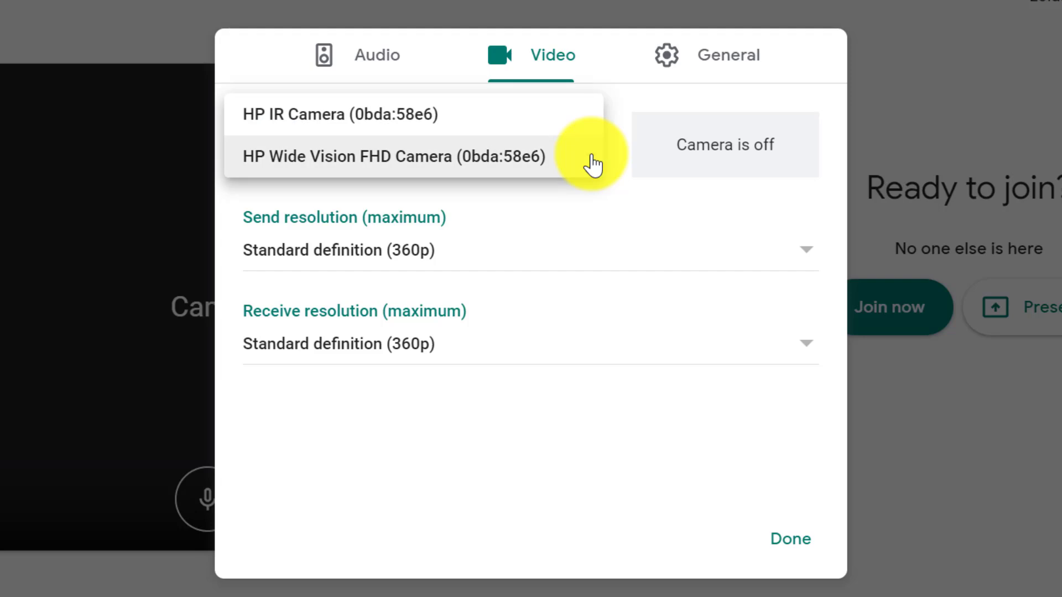
pyautogui.click(592, 163)
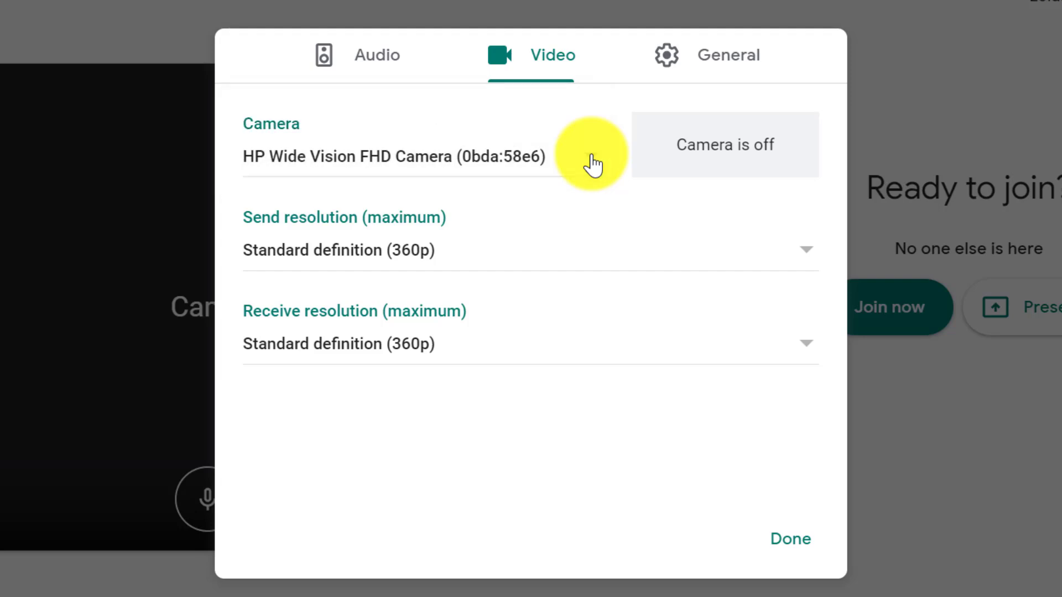
pyautogui.click(808, 258)
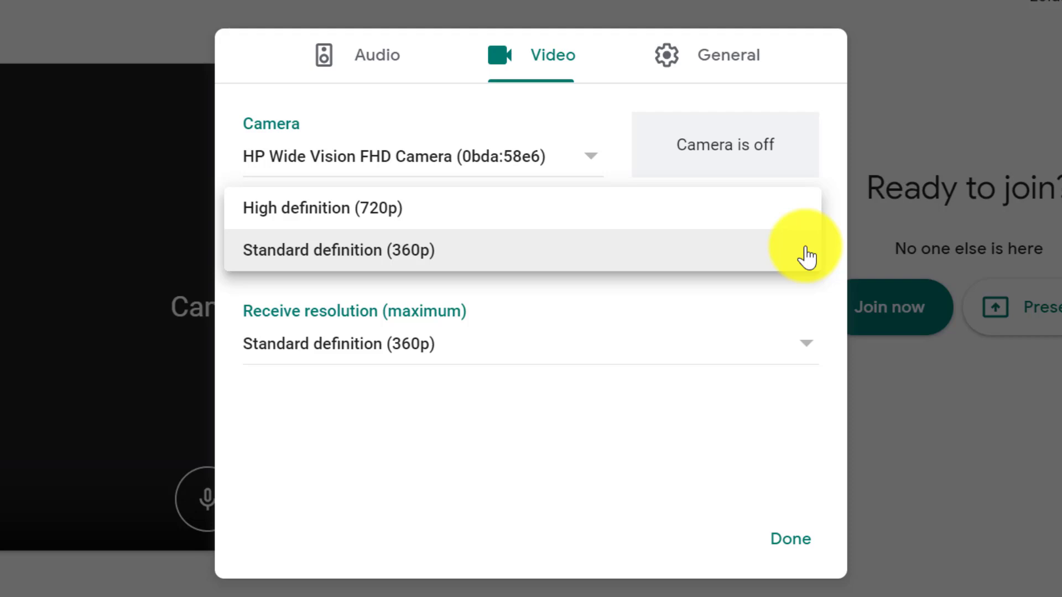
pyautogui.click(807, 258)
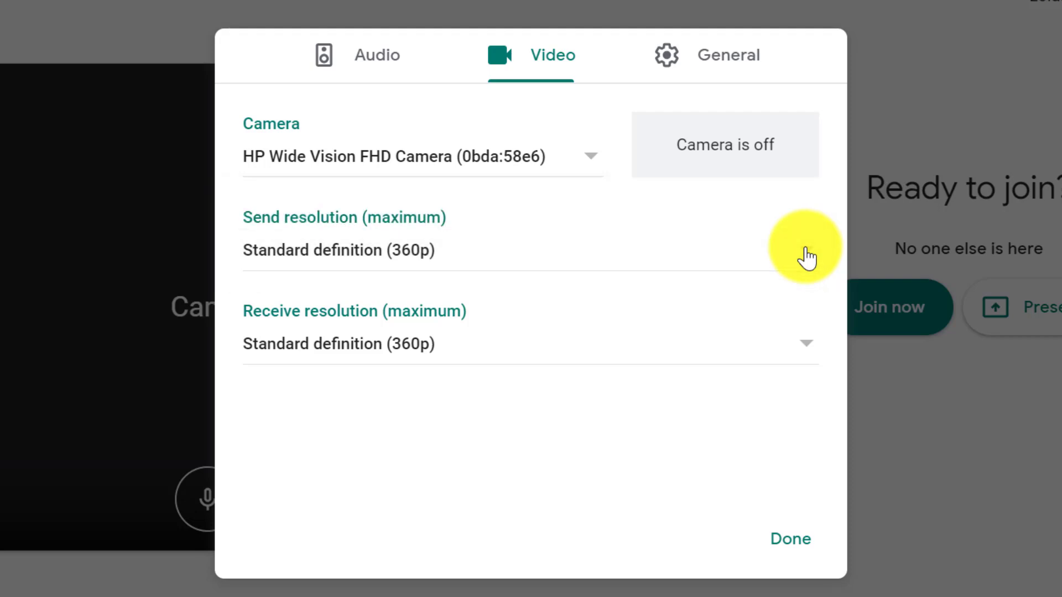
pyautogui.click(807, 357)
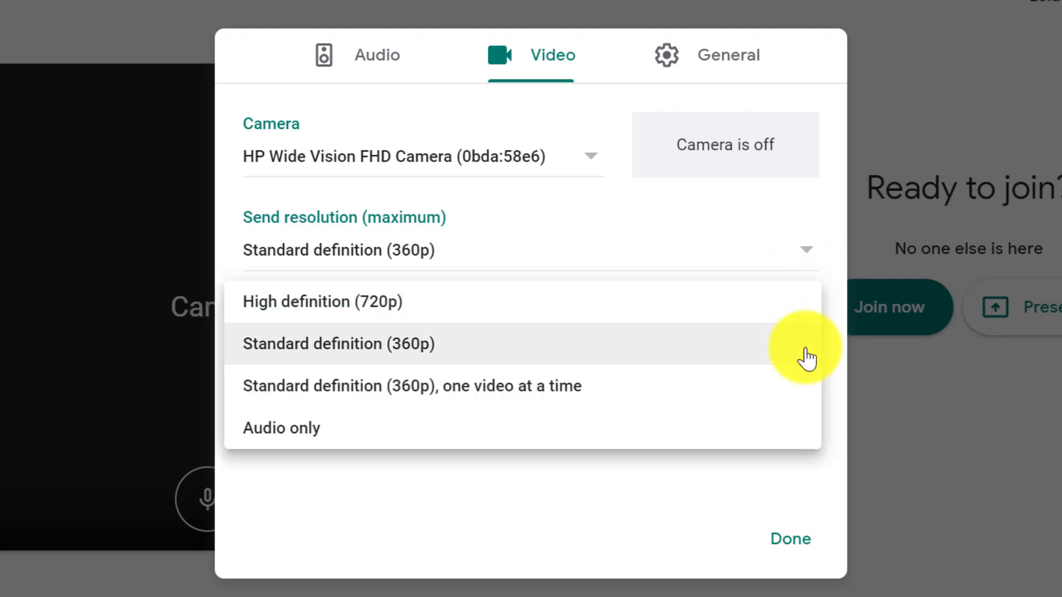
pyautogui.click(807, 357)
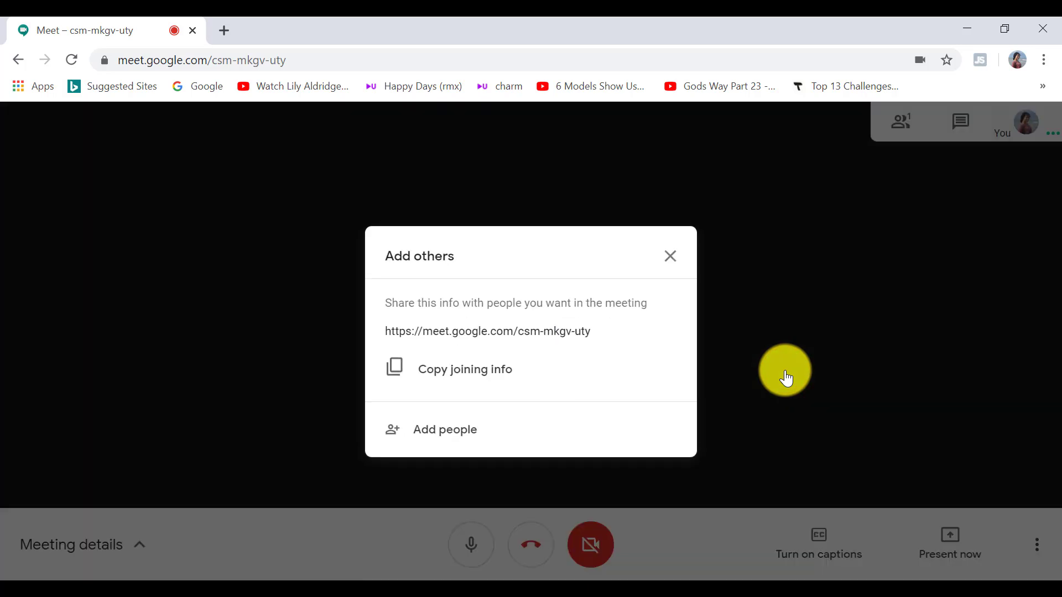
# Copy the joining info, then email a call invitation to the contact's e-mail address
pyautogui.click(494, 386)
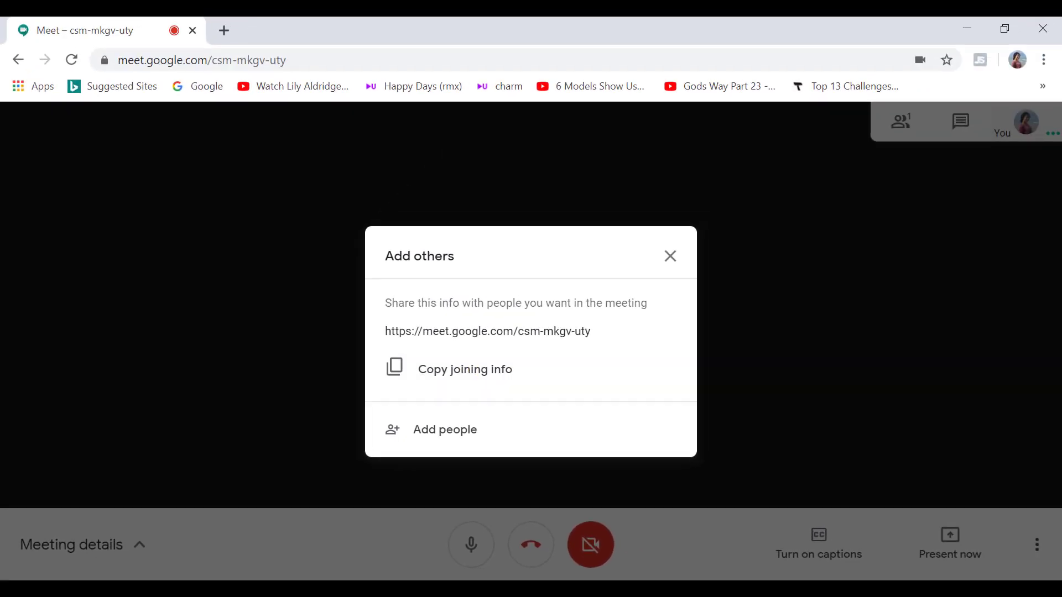
pyautogui.click(460, 433)
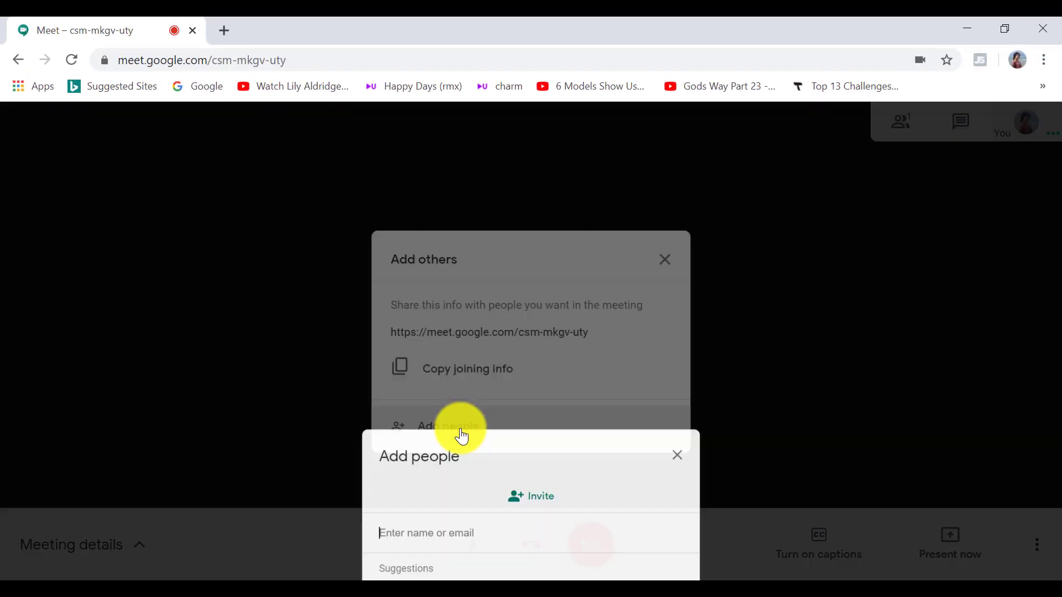
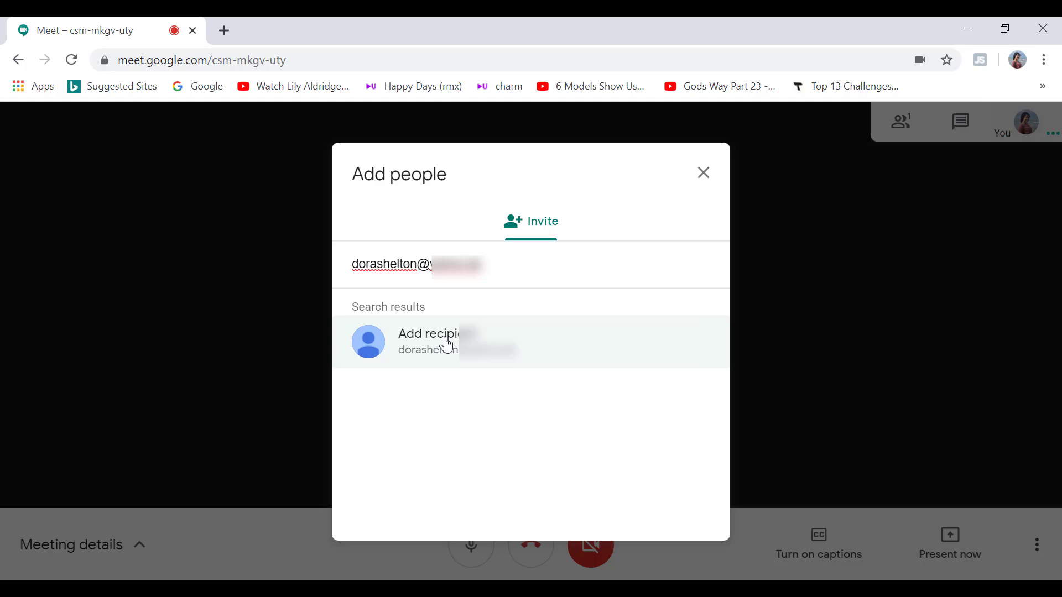
pyautogui.click(447, 345)
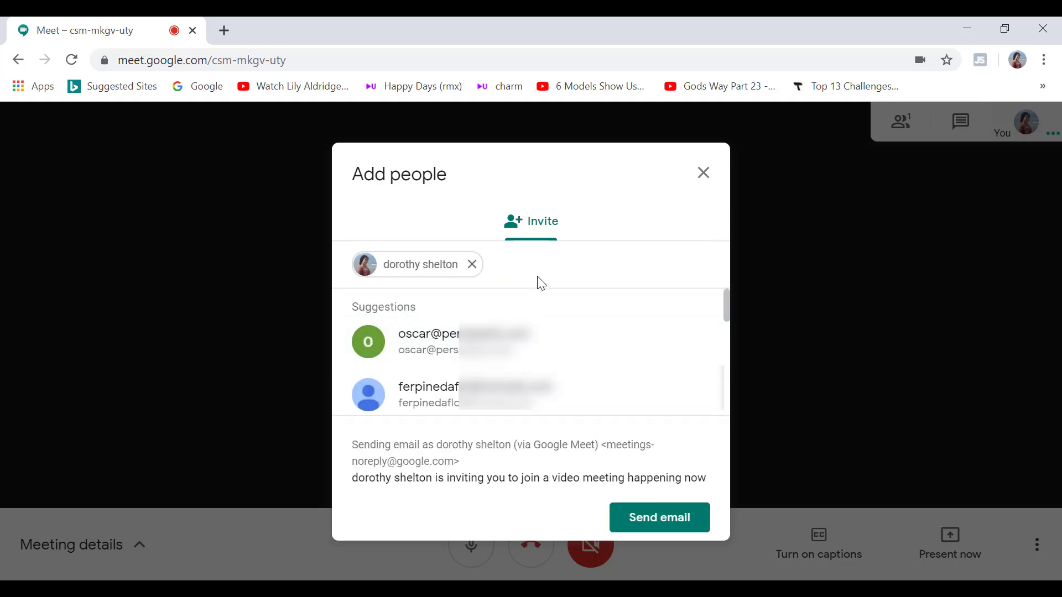
pyautogui.click(654, 526)
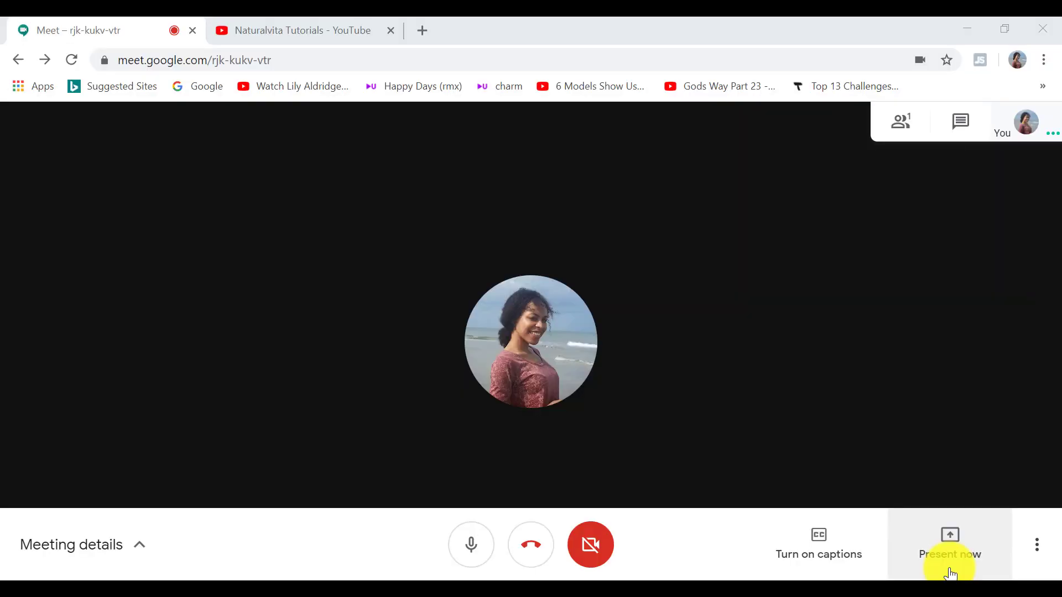
# Share the Naturalvita Tutorials window with the call via Present now > A window
pyautogui.click(951, 570)
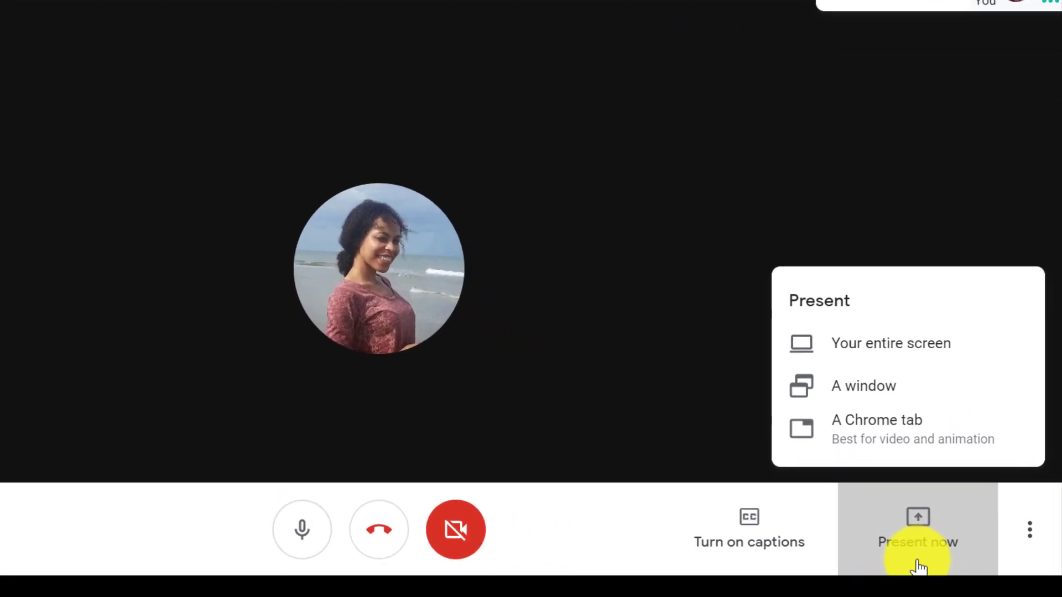
pyautogui.click(889, 384)
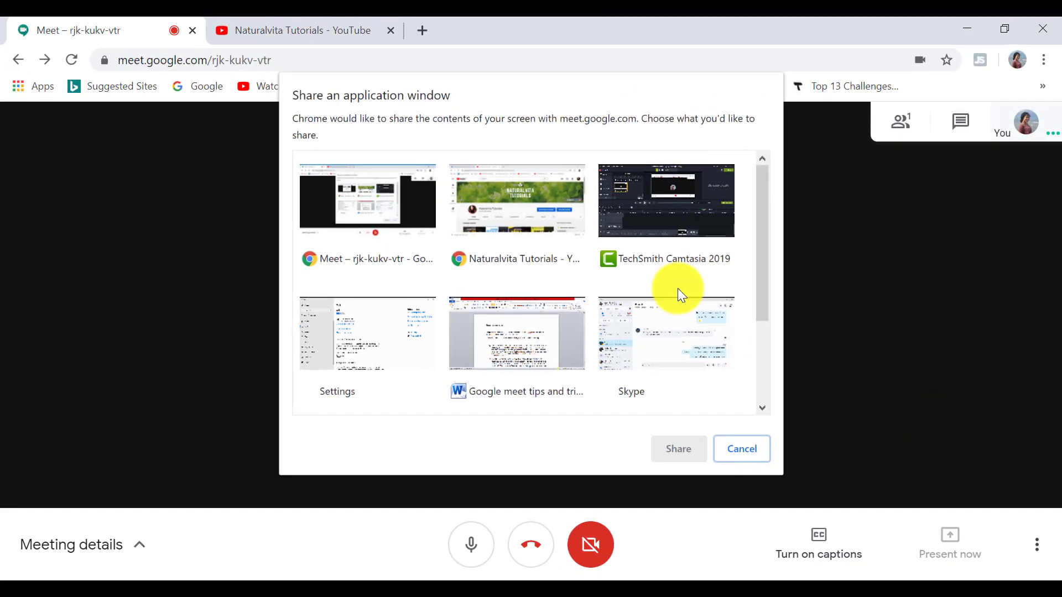
pyautogui.click(550, 222)
pyautogui.click(677, 449)
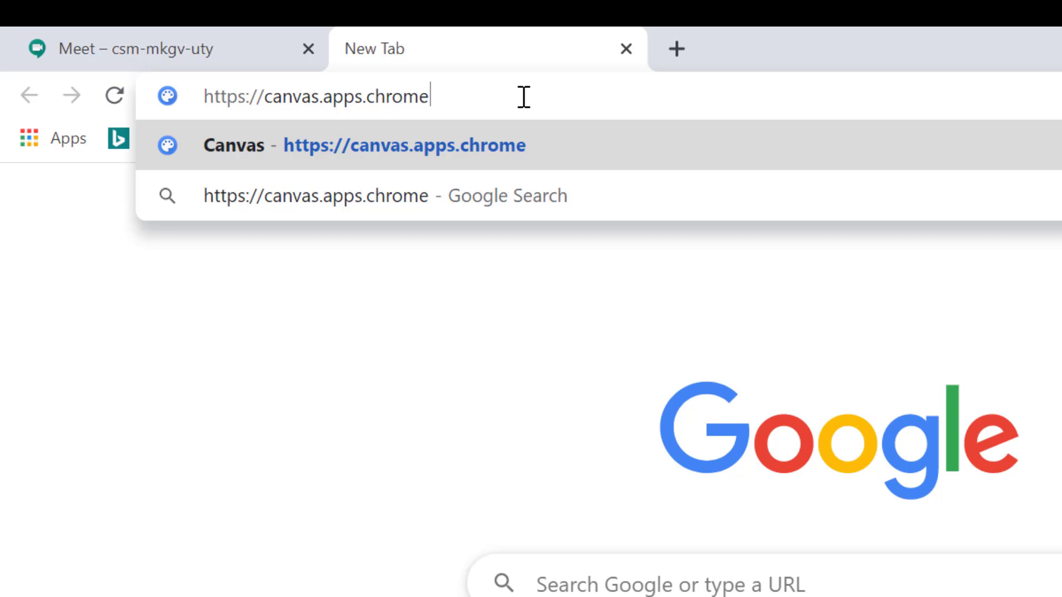
# Load Chrome Canvas, start a new drawing, and handwrite HELLO with pen strokes
pyautogui.press('Return')
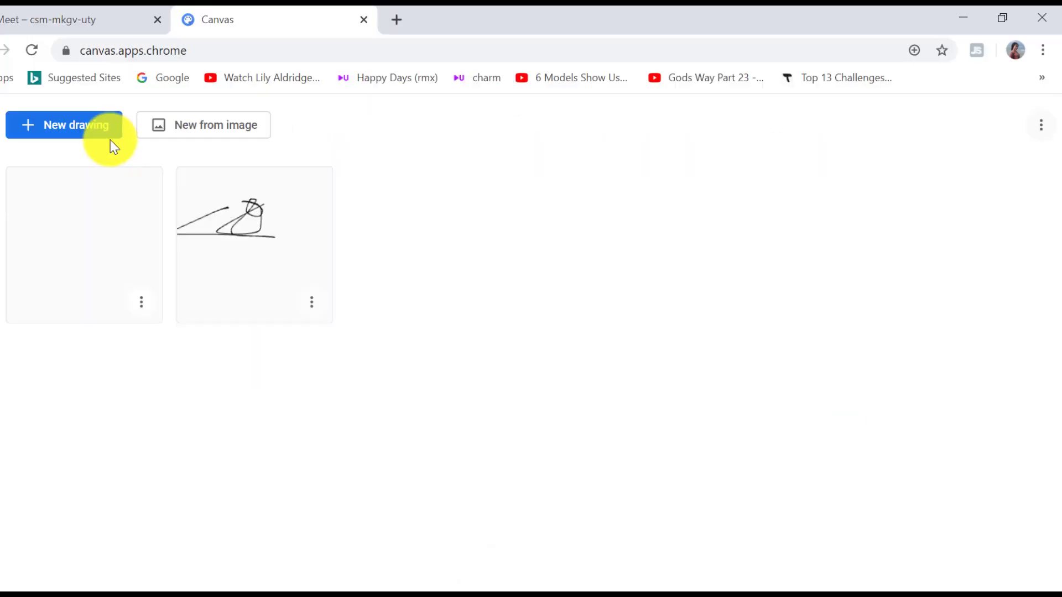
pyautogui.click(101, 134)
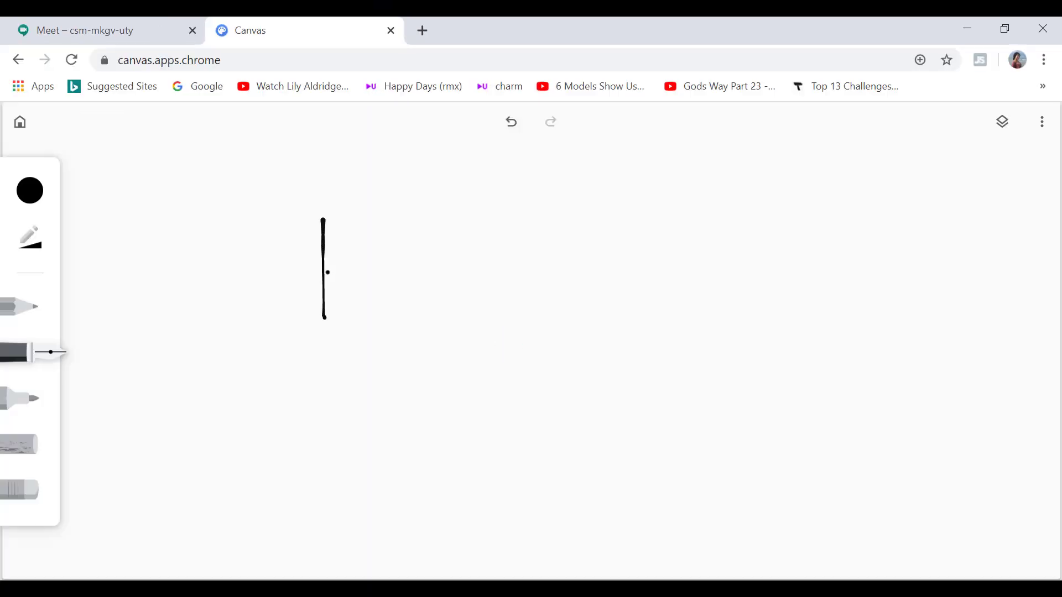
pyautogui.moveTo(326, 272); pyautogui.dragTo(398, 280)
pyautogui.moveTo(392, 239); pyautogui.dragTo(396, 312)
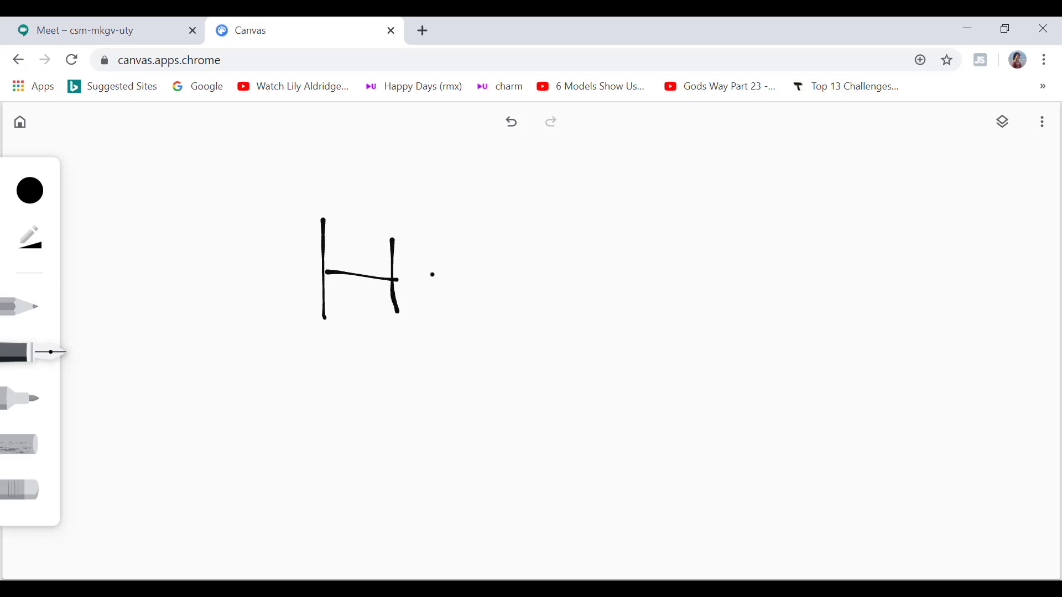
pyautogui.moveTo(430, 246); pyautogui.dragTo(433, 323)
pyautogui.moveTo(430, 245); pyautogui.dragTo(475, 248)
pyautogui.moveTo(431, 284); pyautogui.dragTo(467, 280)
pyautogui.moveTo(433, 320); pyautogui.dragTo(475, 322)
pyautogui.moveTo(489, 246); pyautogui.dragTo(536, 327)
pyautogui.moveTo(549, 241)
pyautogui.mouseDown()
pyautogui.moveTo(551, 307)
pyautogui.moveTo(601, 335)
pyautogui.mouseUp()
pyautogui.moveTo(641, 260)
pyautogui.mouseDown()
pyautogui.moveTo(619, 293)
pyautogui.moveTo(643, 260)
pyautogui.mouseUp()
pyautogui.moveTo(5, 139)
pyautogui.mouseDown()
pyautogui.moveTo(4, 341)
pyautogui.moveTo(77, 525)
pyautogui.mouseUp()
pyautogui.moveTo(80, 134); pyautogui.dragTo(77, 531)
pyautogui.moveTo(3, 153); pyautogui.dragTo(81, 149)
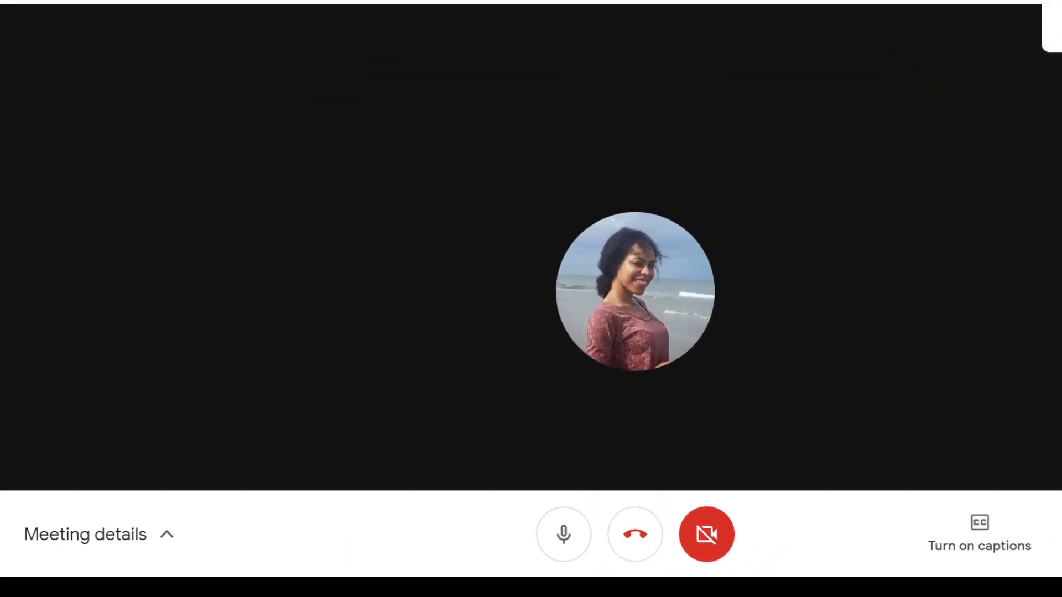
# Open Meeting details for csm-mkgv-uty and copy its joining info to the clipboard
pyautogui.click(169, 539)
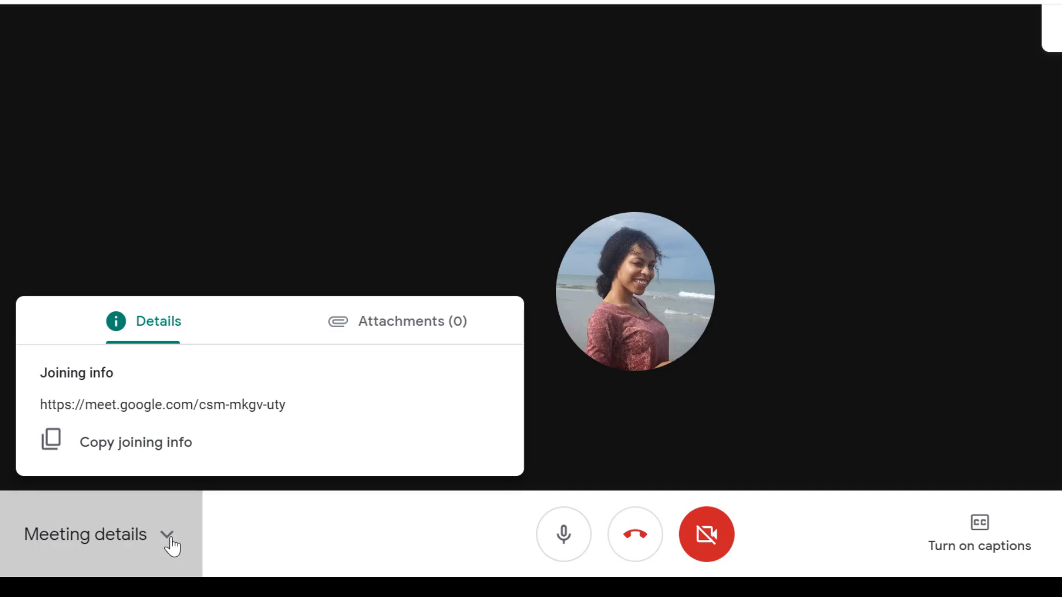
pyautogui.click(232, 452)
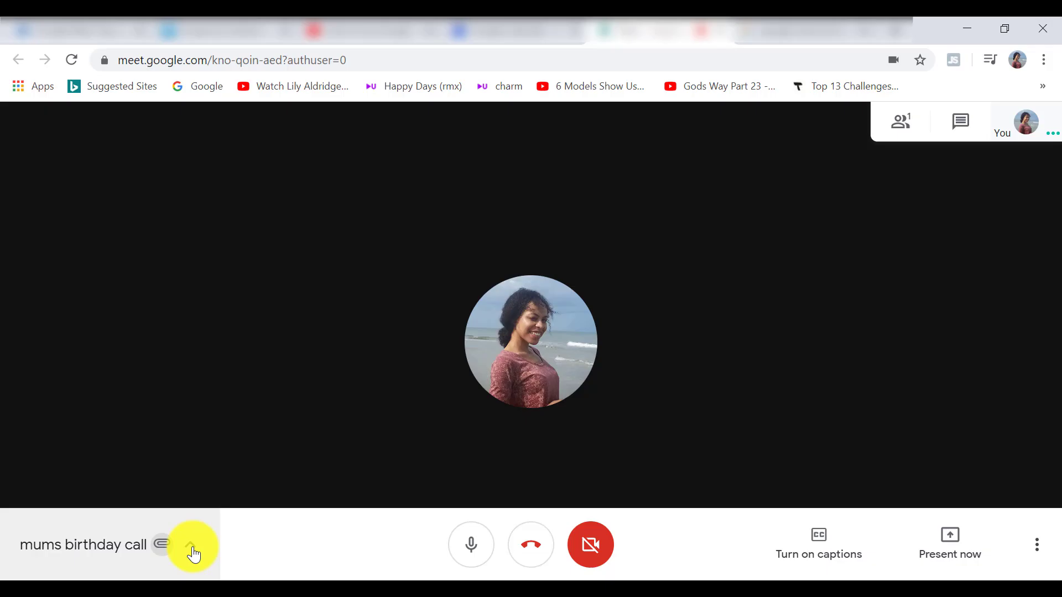
# Show the birthday call's attachment 1 (37).png and compare it with its Google Calendar event
pyautogui.click(191, 548)
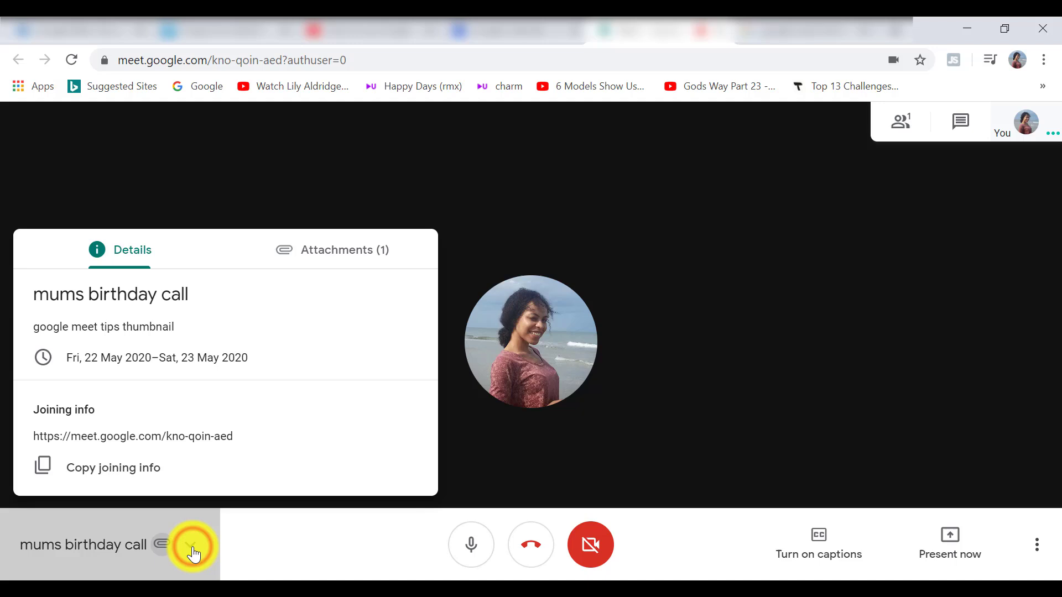
pyautogui.click(346, 260)
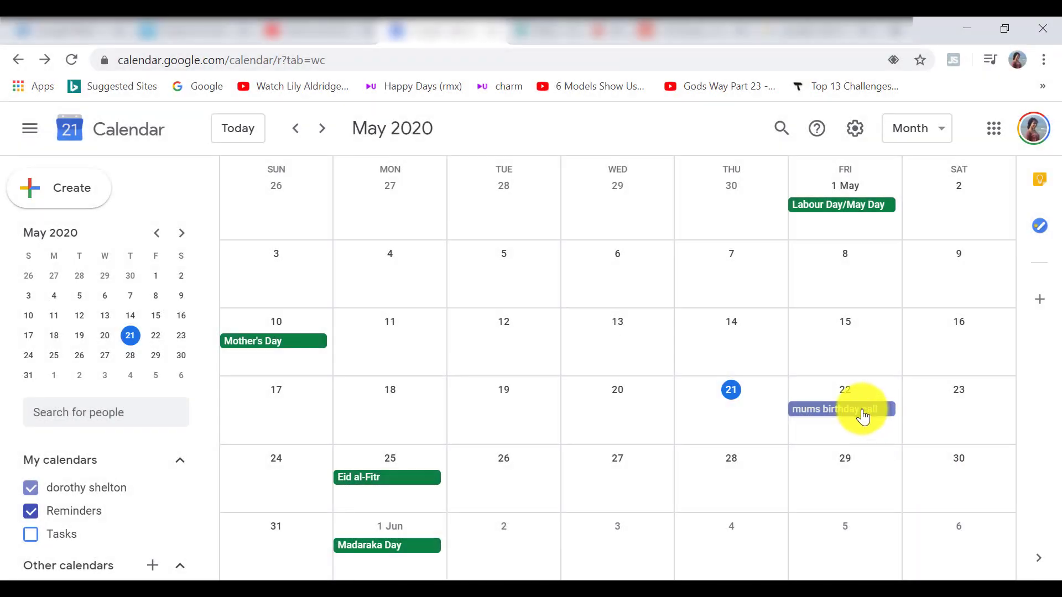
pyautogui.click(864, 416)
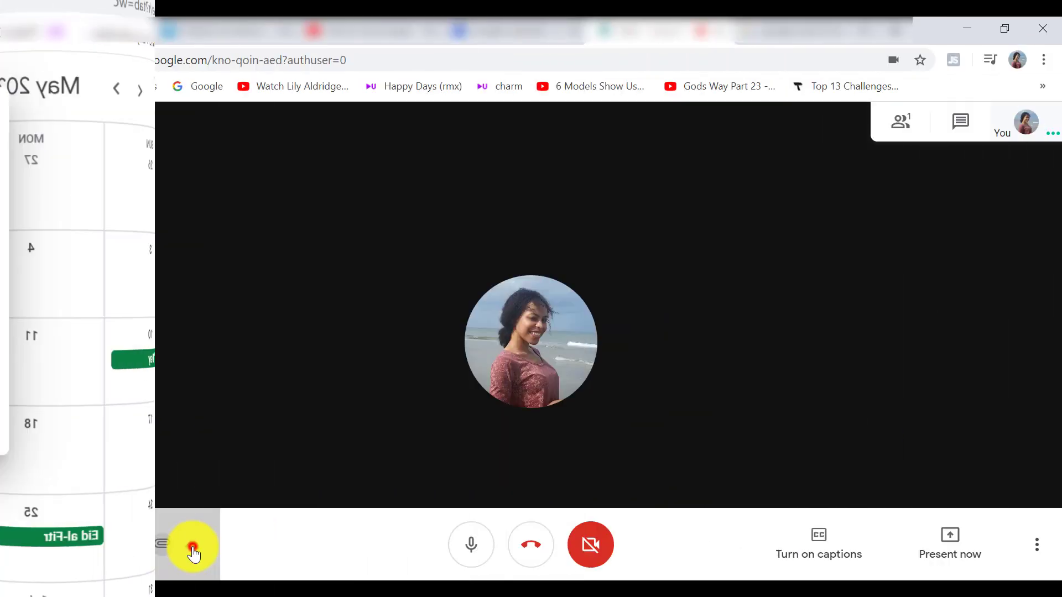
pyautogui.click(190, 546)
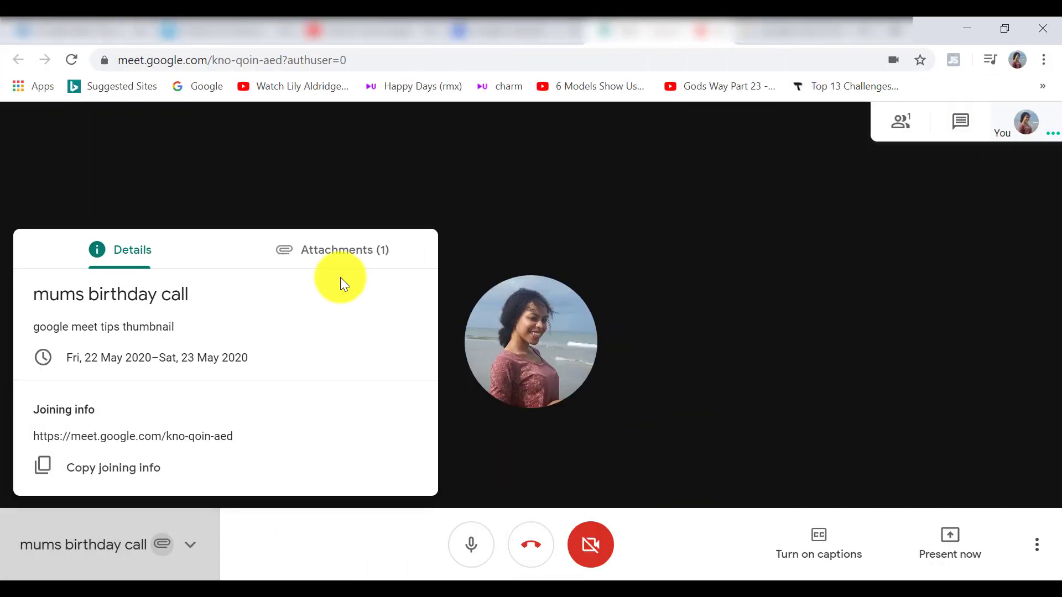
pyautogui.click(347, 256)
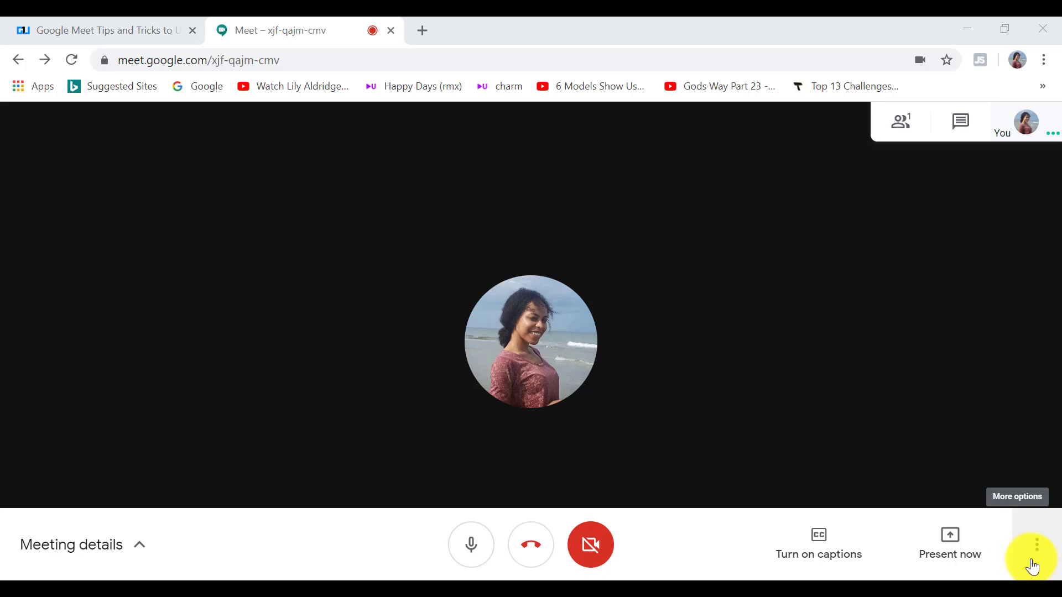
# Change the call's layout to Sidebar from the More options menu
pyautogui.click(1032, 567)
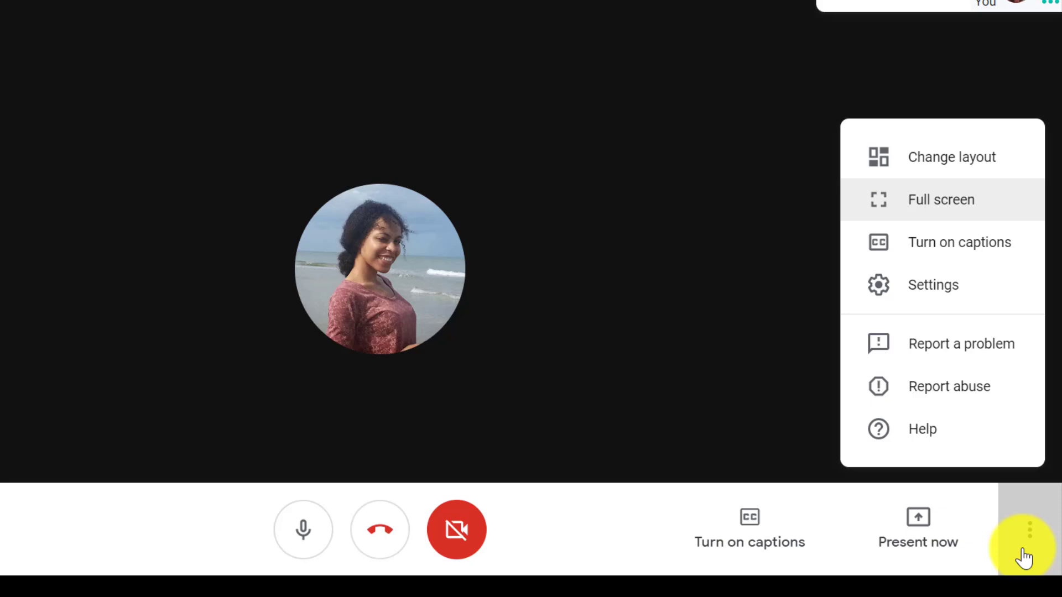
pyautogui.click(938, 166)
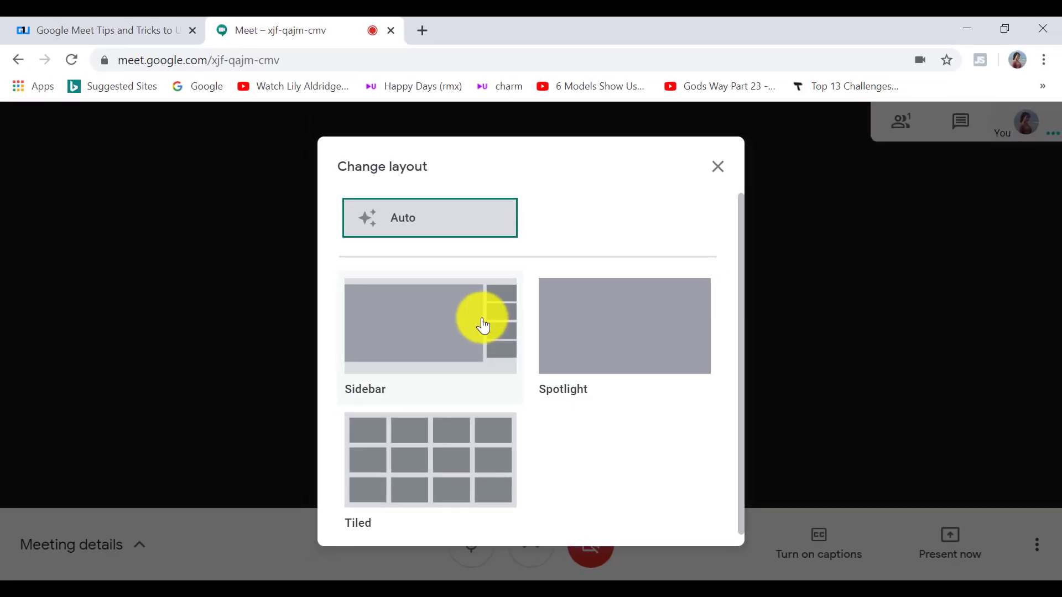
pyautogui.click(459, 272)
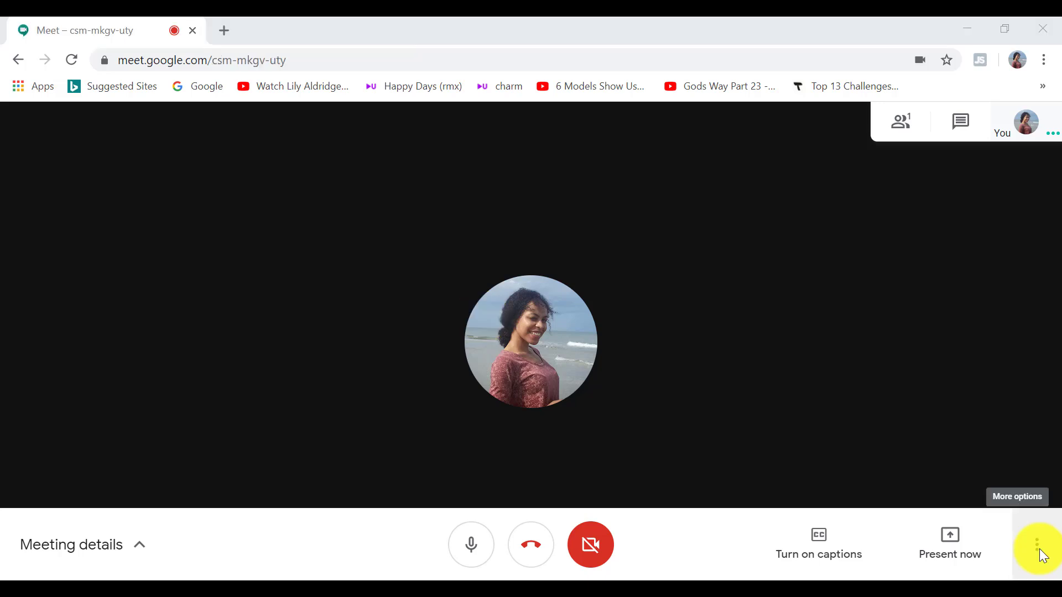
# Put the call in full screen, then review the Audio settings tab and close Settings
pyautogui.click(1037, 547)
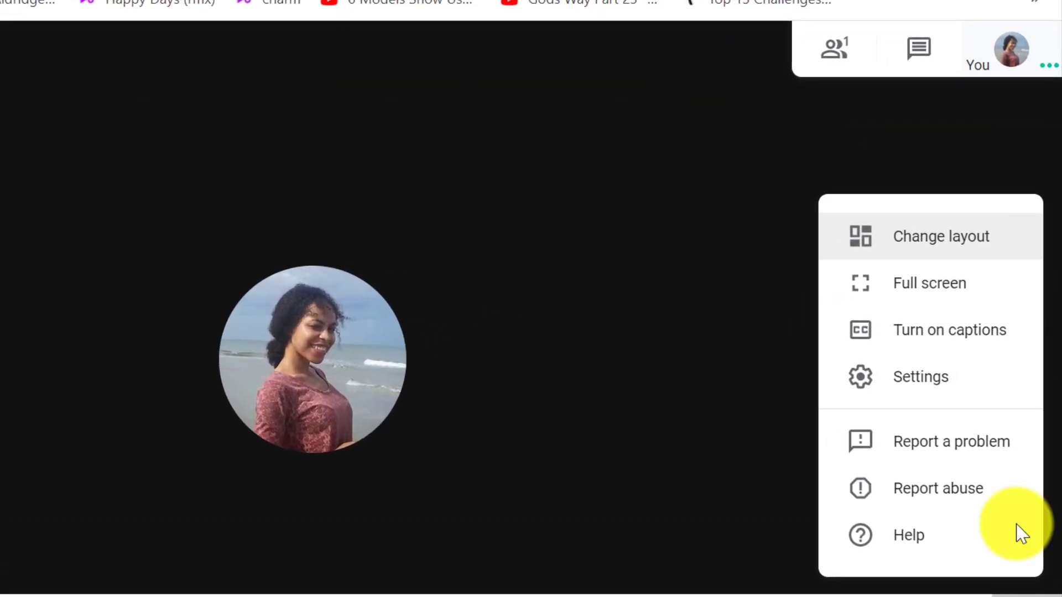
pyautogui.click(972, 297)
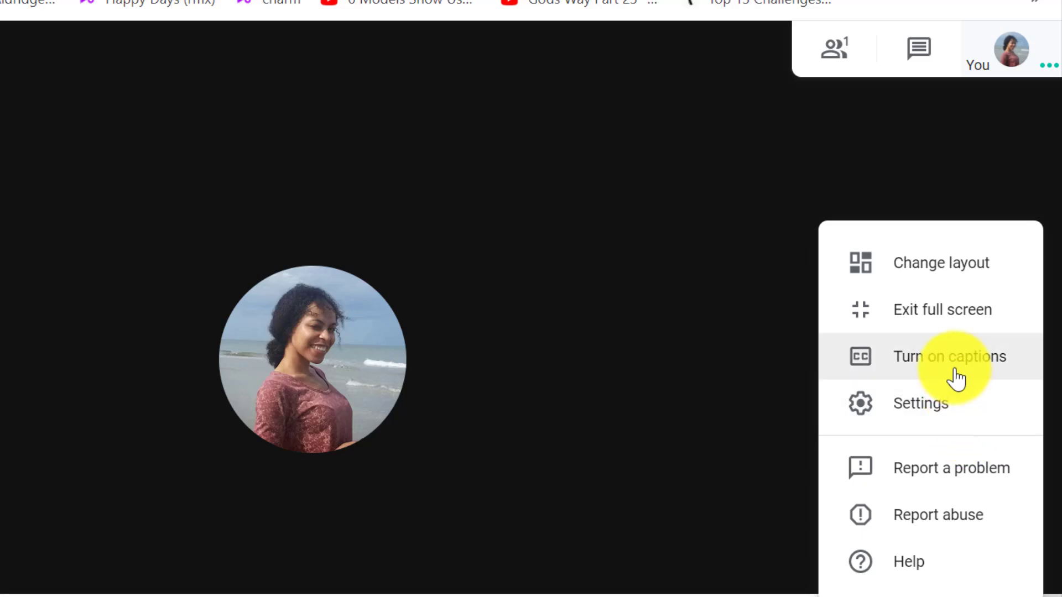
pyautogui.click(1018, 419)
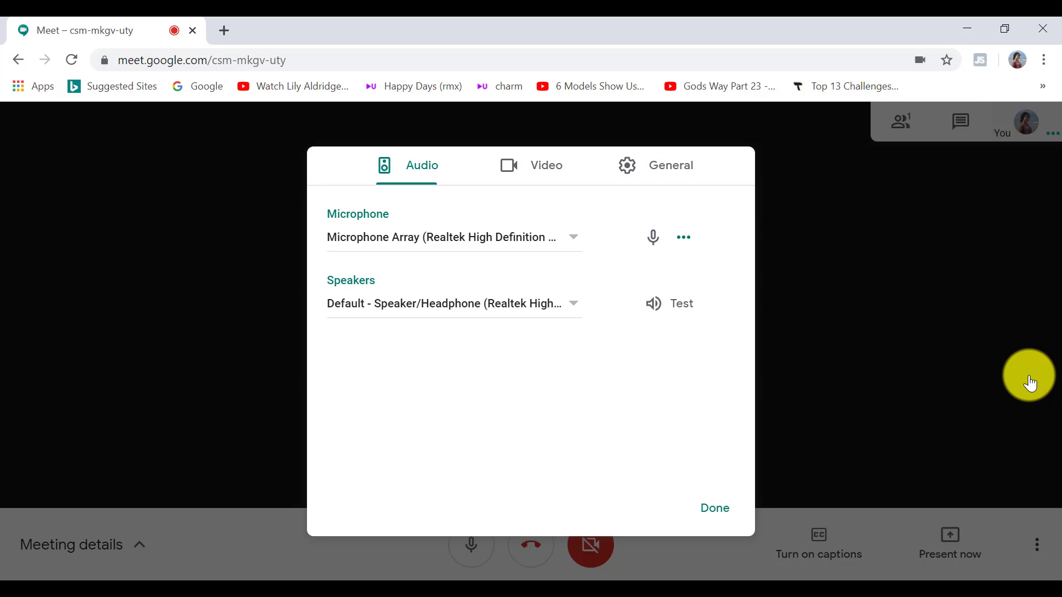
pyautogui.click(718, 508)
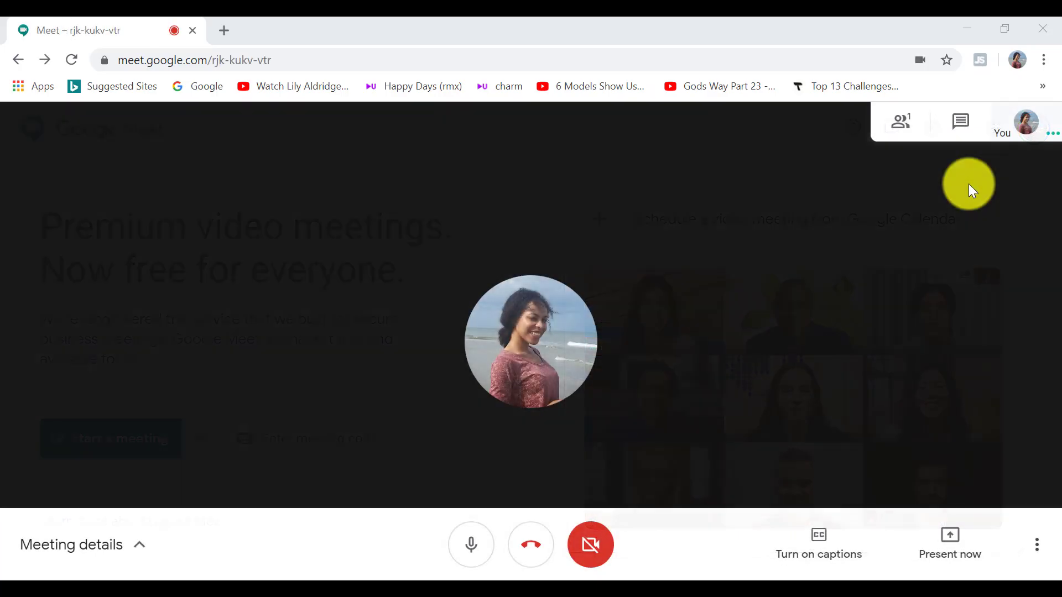
# Send the chat message 'Have you been able to view the file I sent you via email?'
pyautogui.click(954, 120)
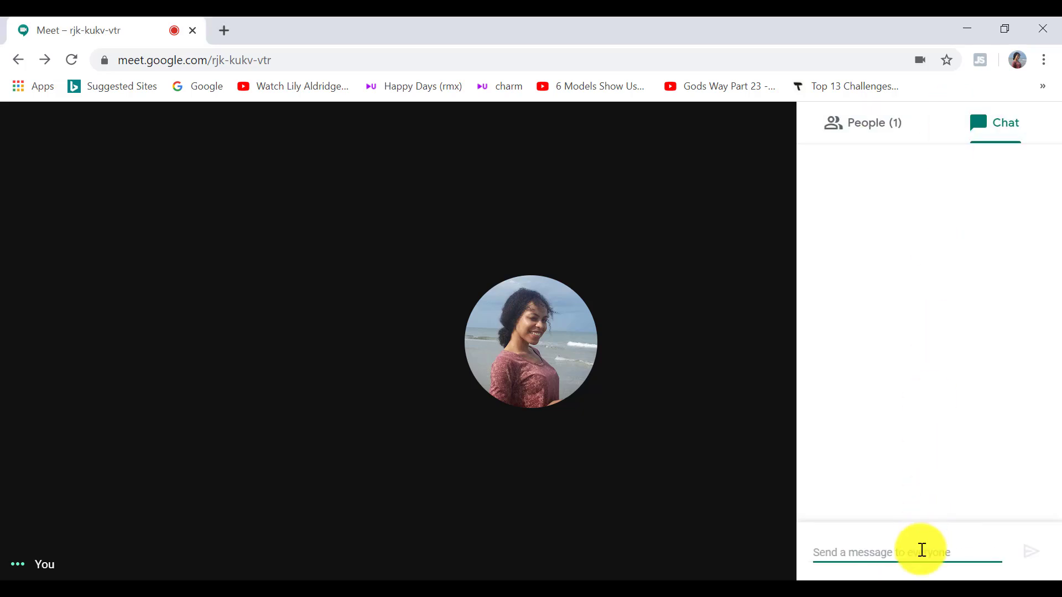
pyautogui.write('Have you been able to l')
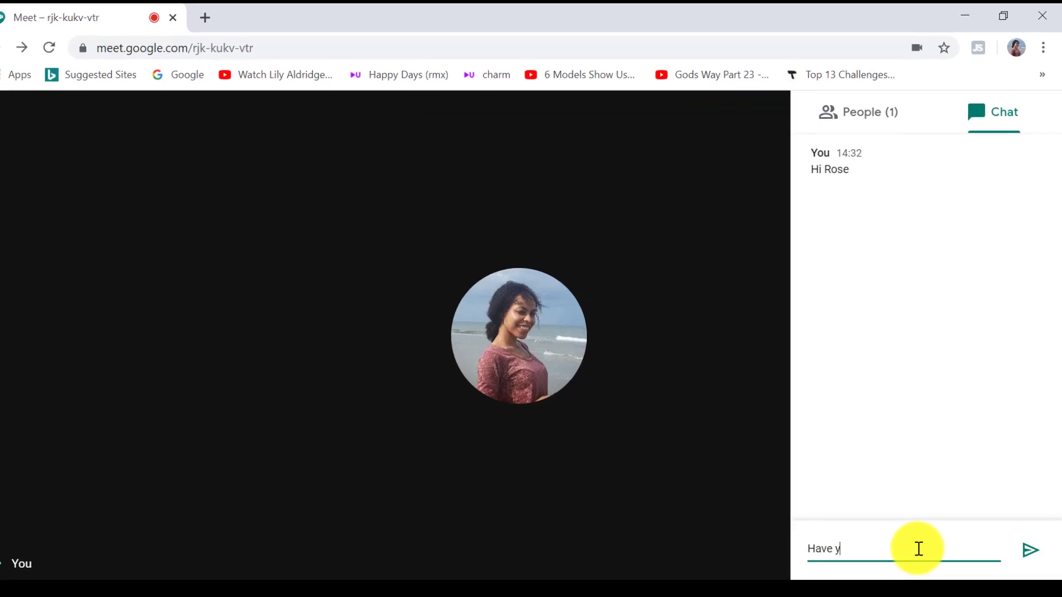
pyautogui.write('ew the file I seny')
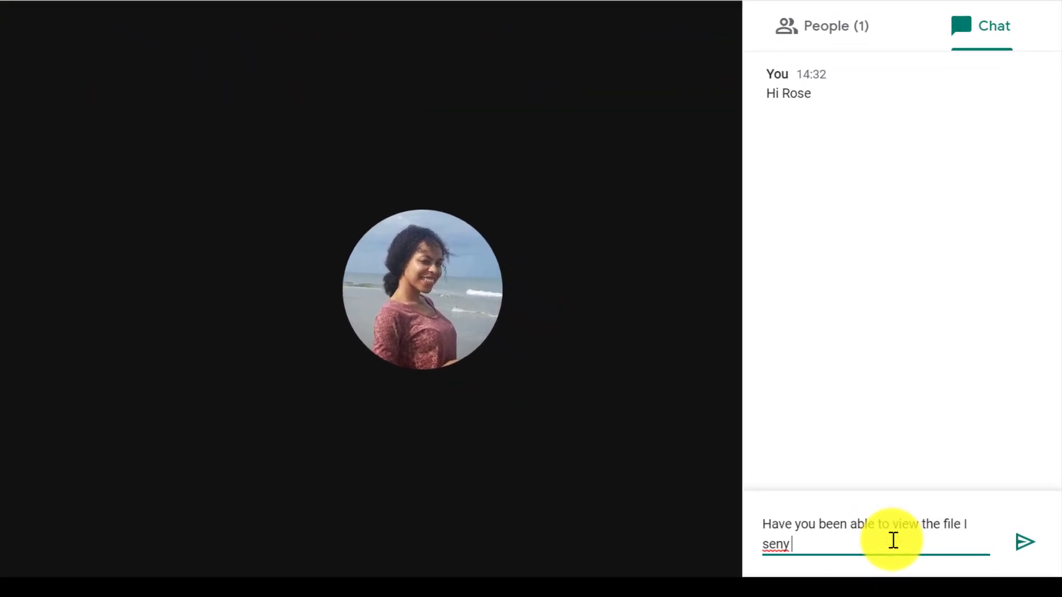
pyautogui.press('BackSpace')
pyautogui.write('t you via email?')
pyautogui.press('Return')
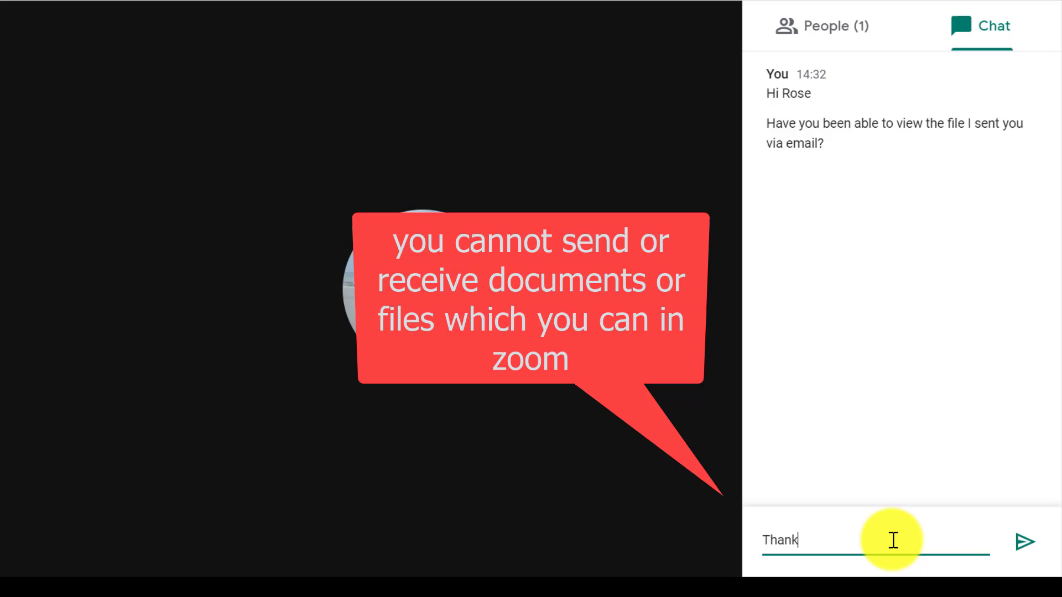
# Send 'Thank you' and 'hi' in chat, then close the chat panel
pyautogui.write('you')
pyautogui.press('Return')
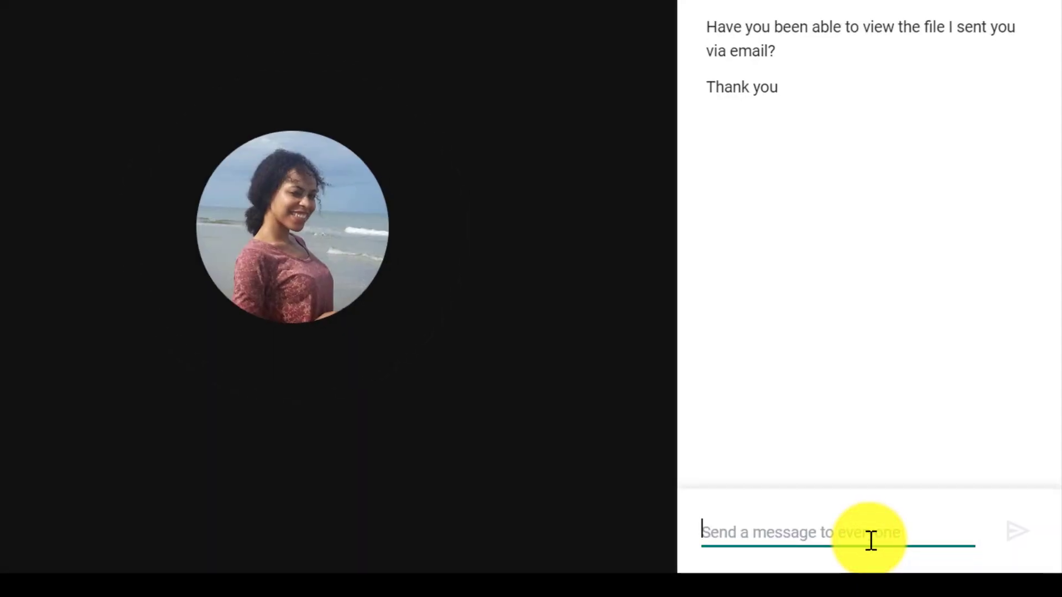
pyautogui.write('hi')
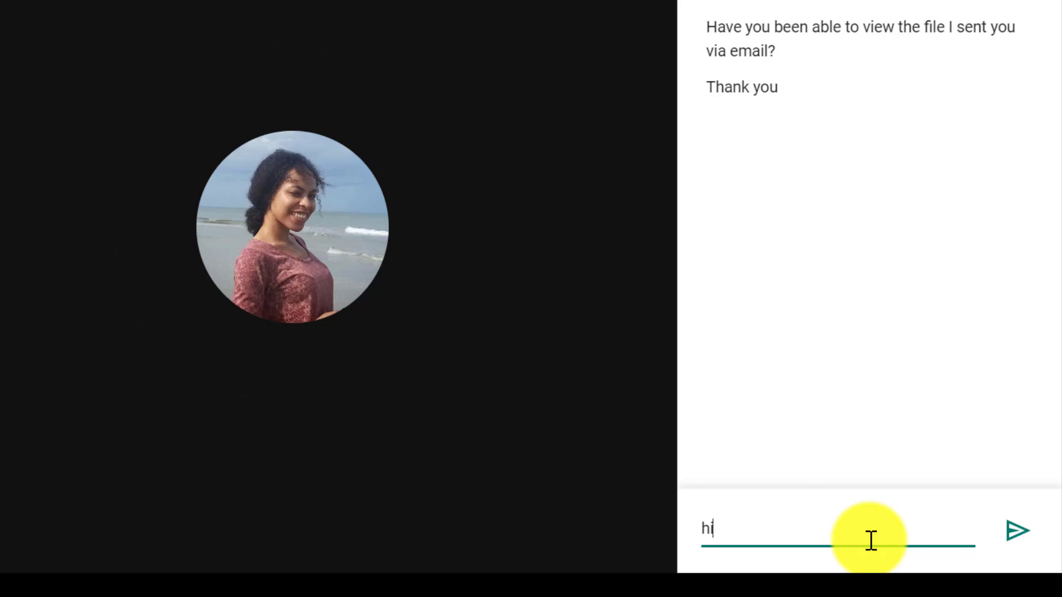
pyautogui.press('Return')
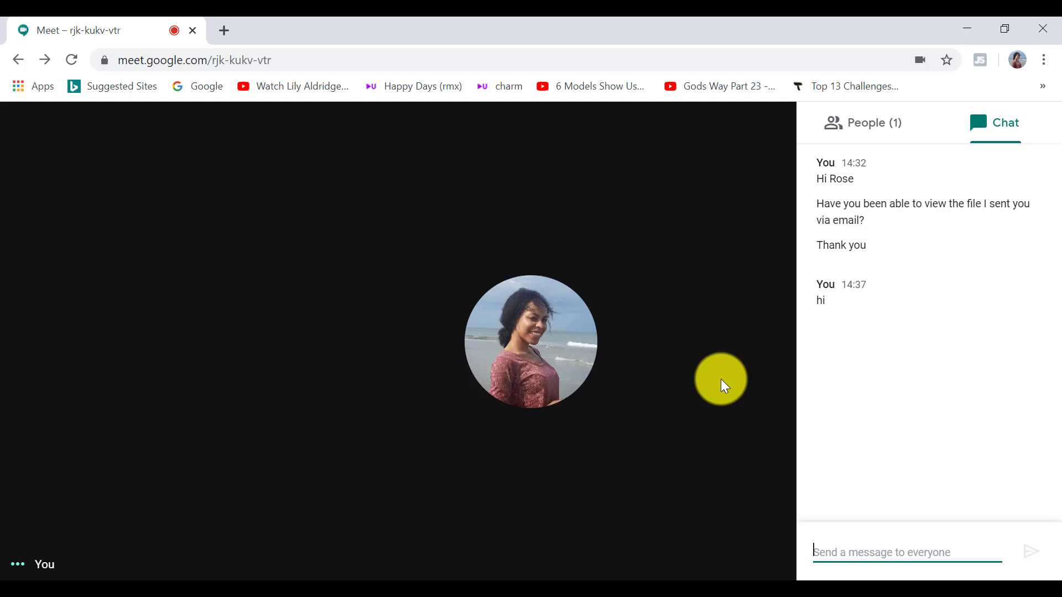
pyautogui.click(721, 380)
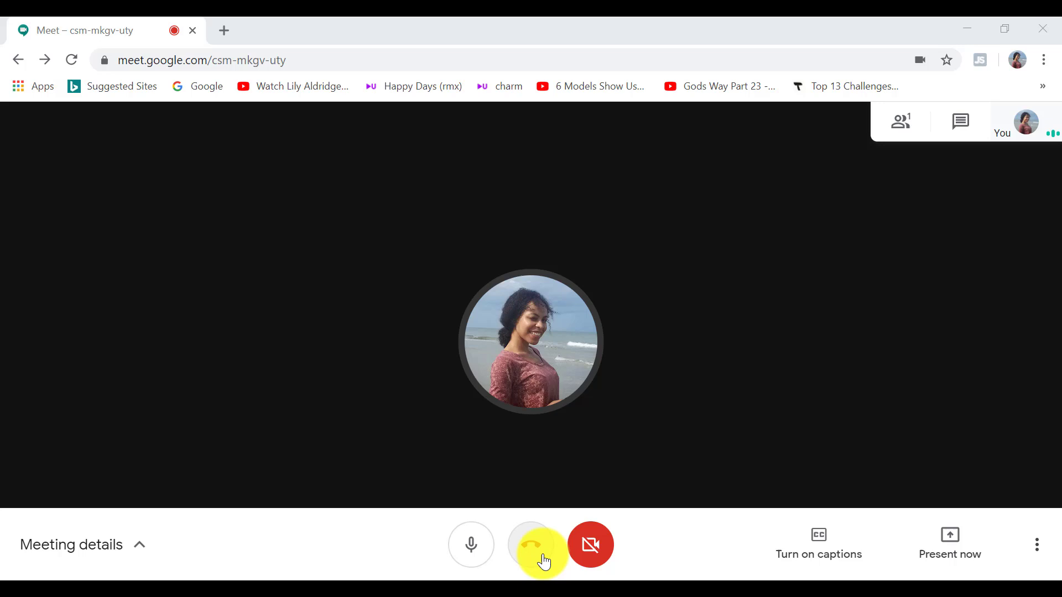
# Leave the call, return to the Meet home screen, and open Google Calendar for scheduling
pyautogui.click(541, 559)
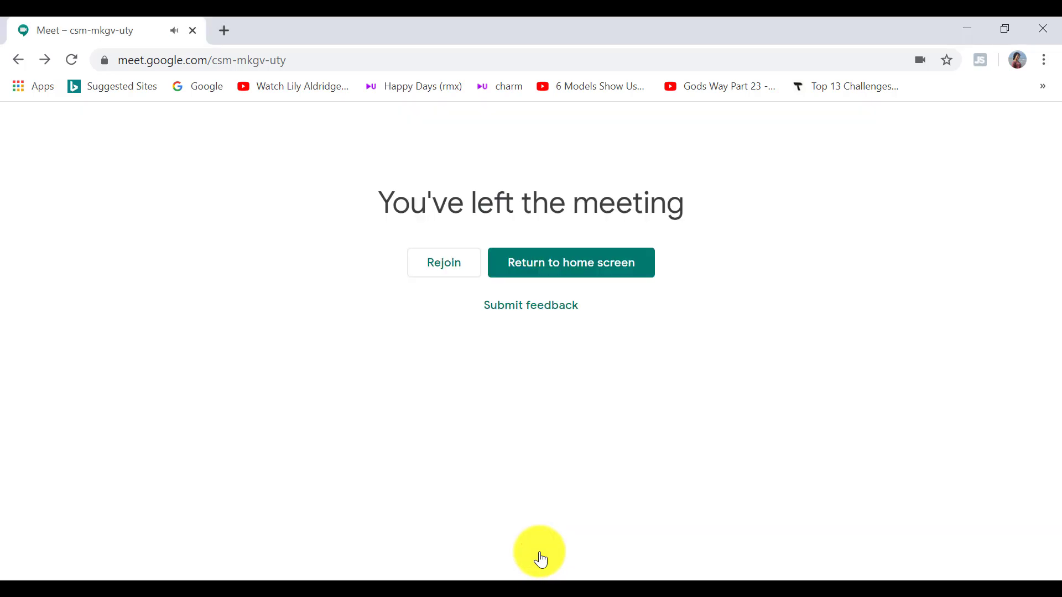
pyautogui.click(585, 278)
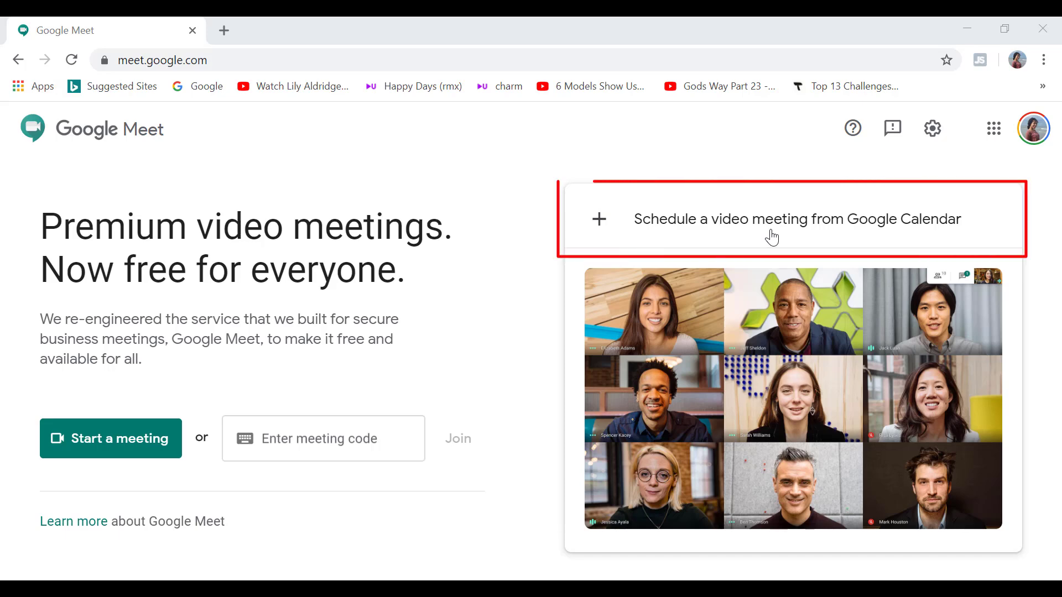
pyautogui.click(772, 238)
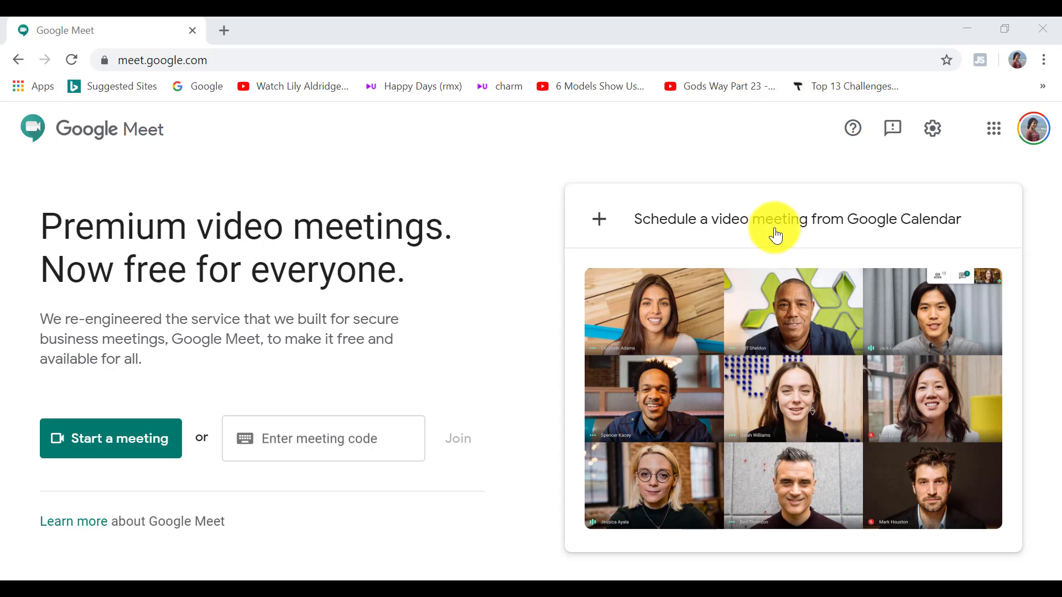
pyautogui.click(994, 129)
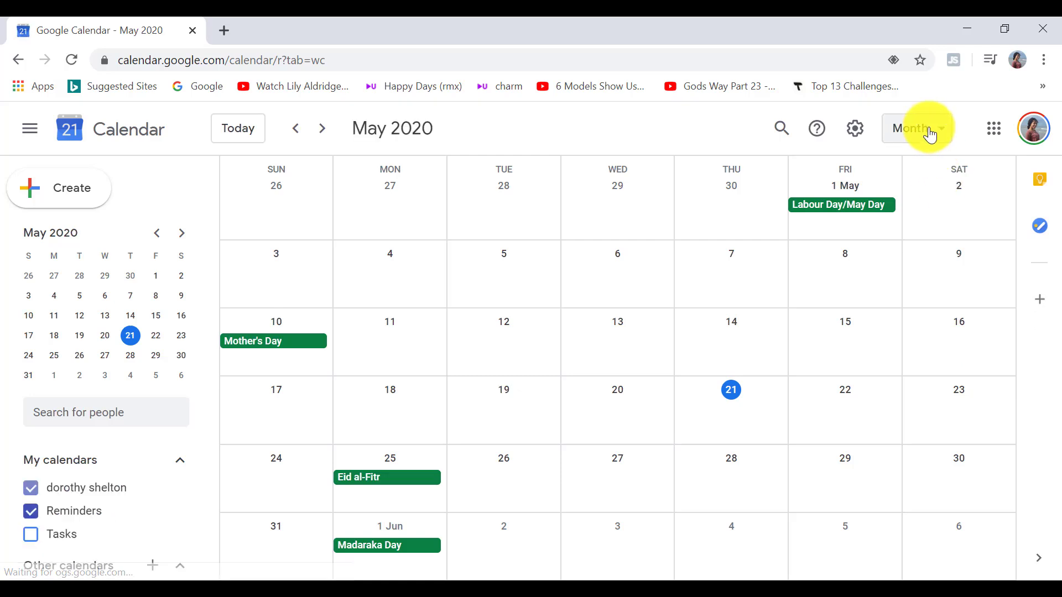
# Save a 'mums birthday call' event on 22 May 2020 with Google Meet conferencing added
pyautogui.click(928, 131)
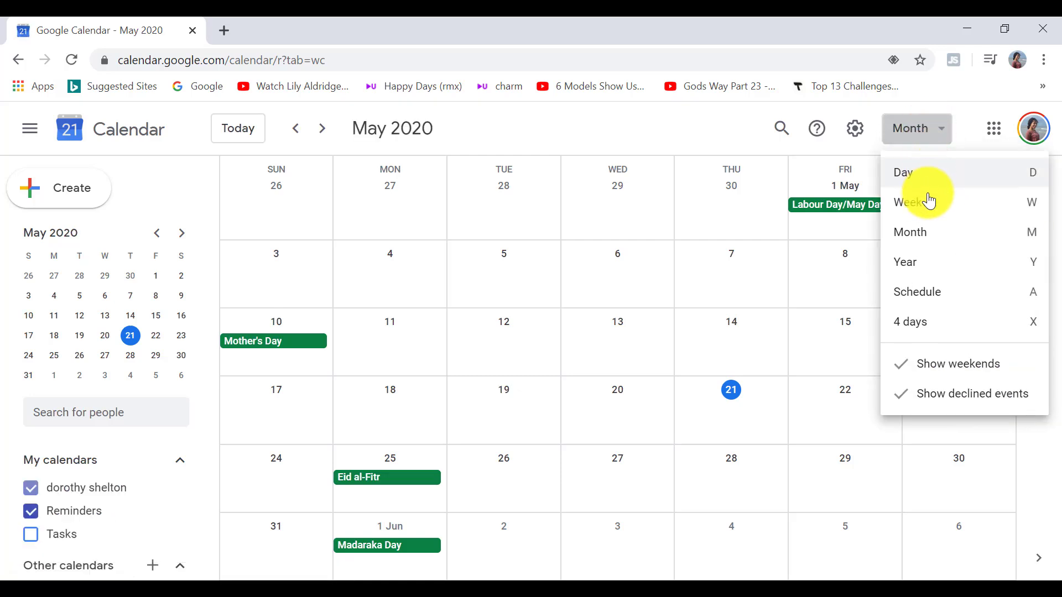
pyautogui.click(923, 232)
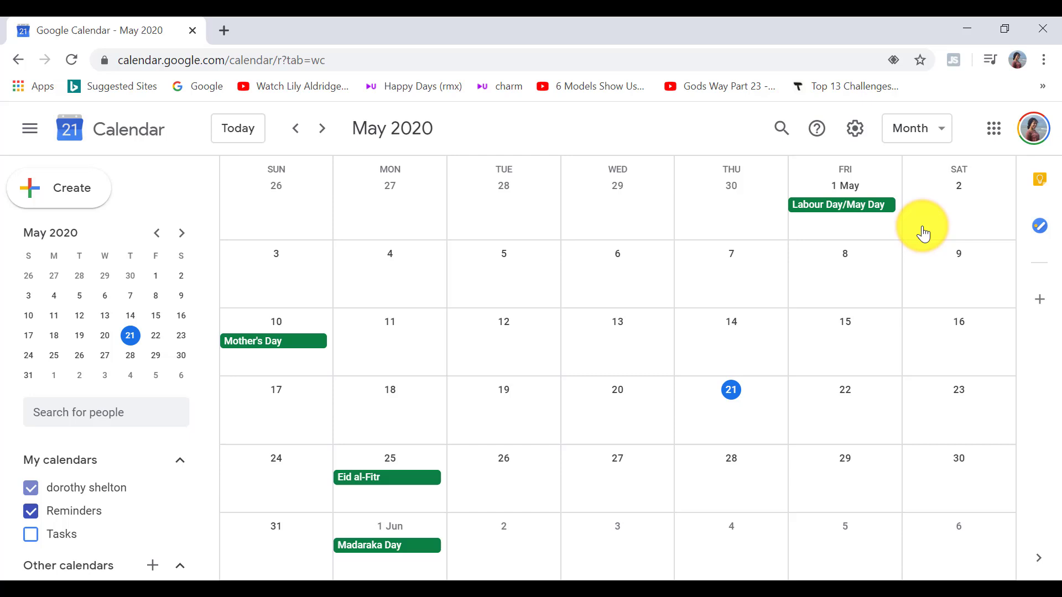
pyautogui.click(855, 398)
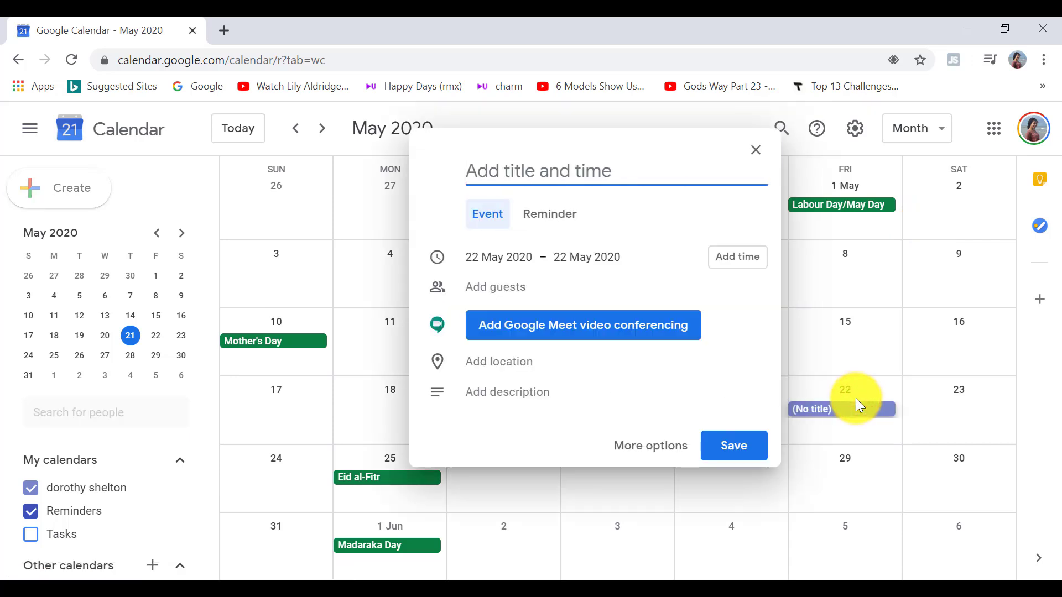
pyautogui.write('mums b')
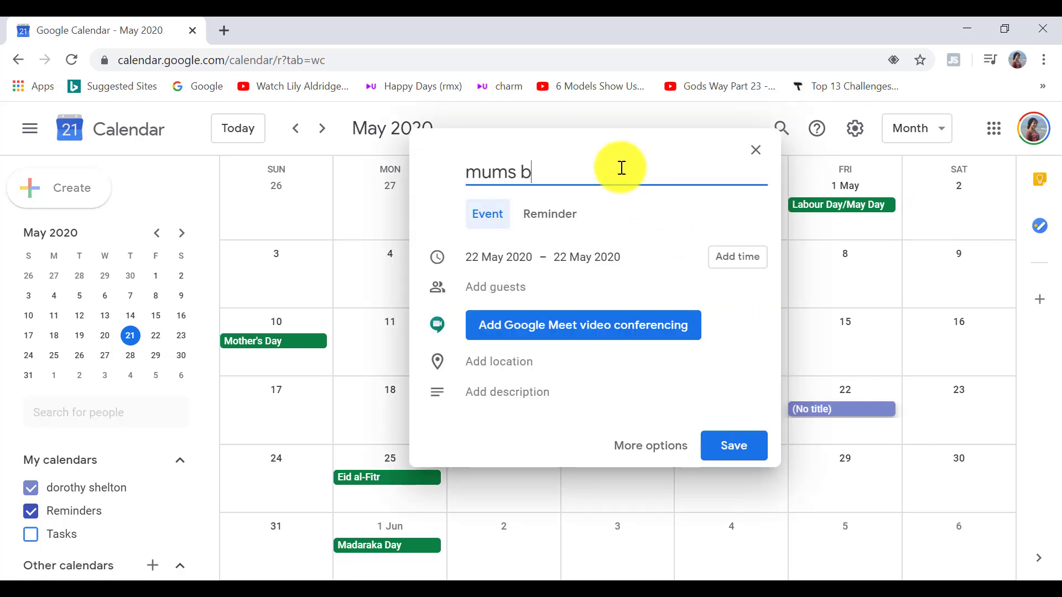
pyautogui.write('irthday call')
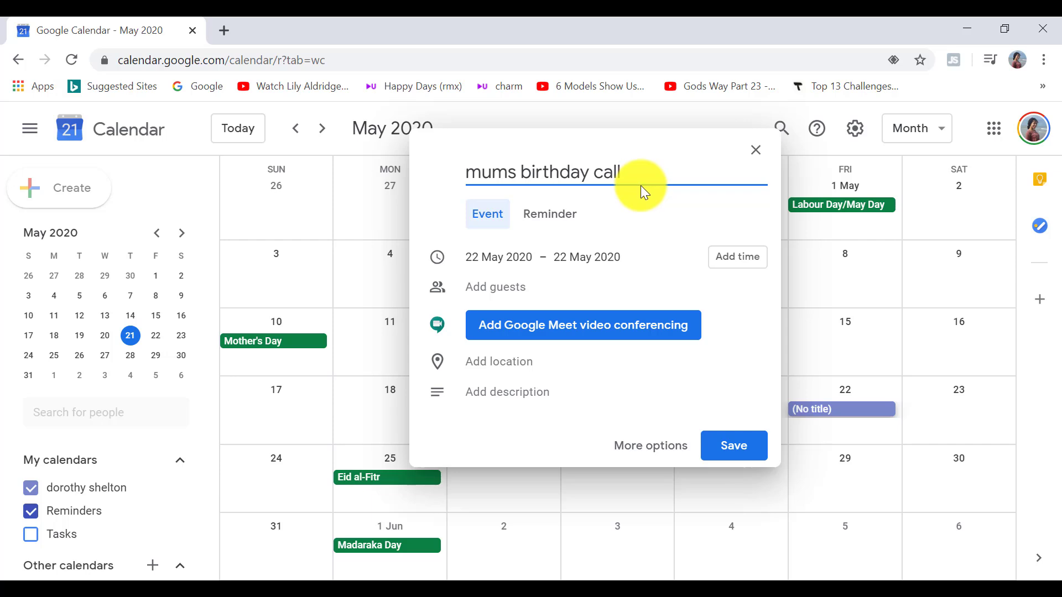
pyautogui.click(613, 328)
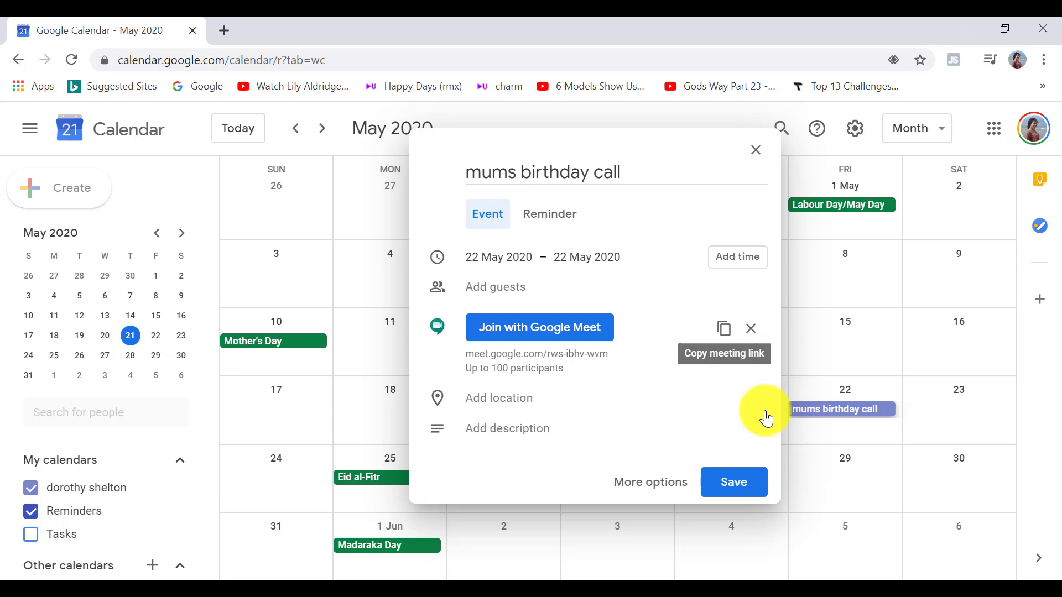
pyautogui.click(742, 487)
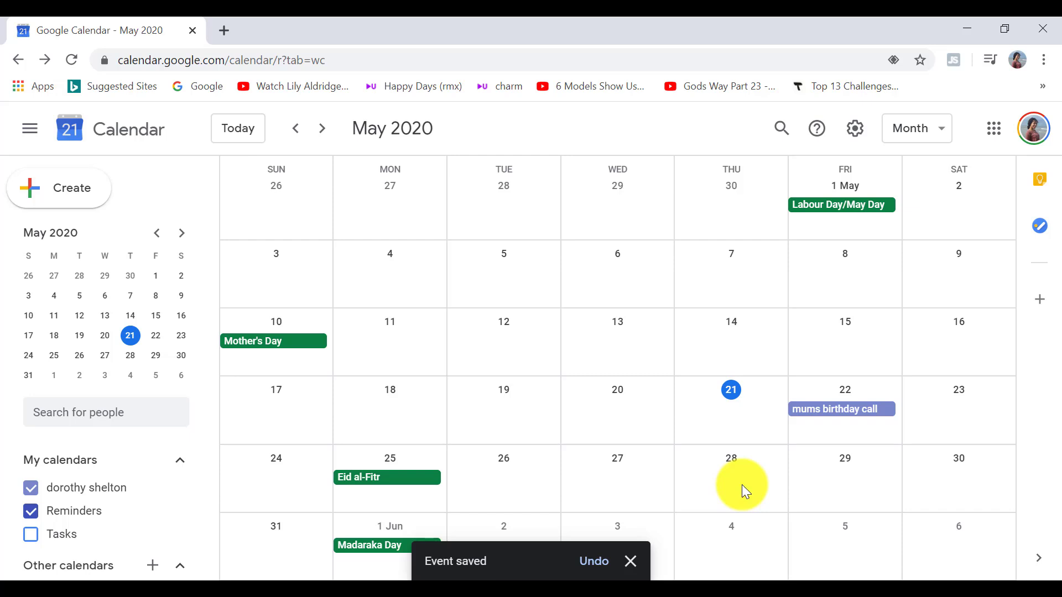
# Open the 'mums birthday call' event on 22 May to reveal its Google Meet link
pyautogui.click(838, 416)
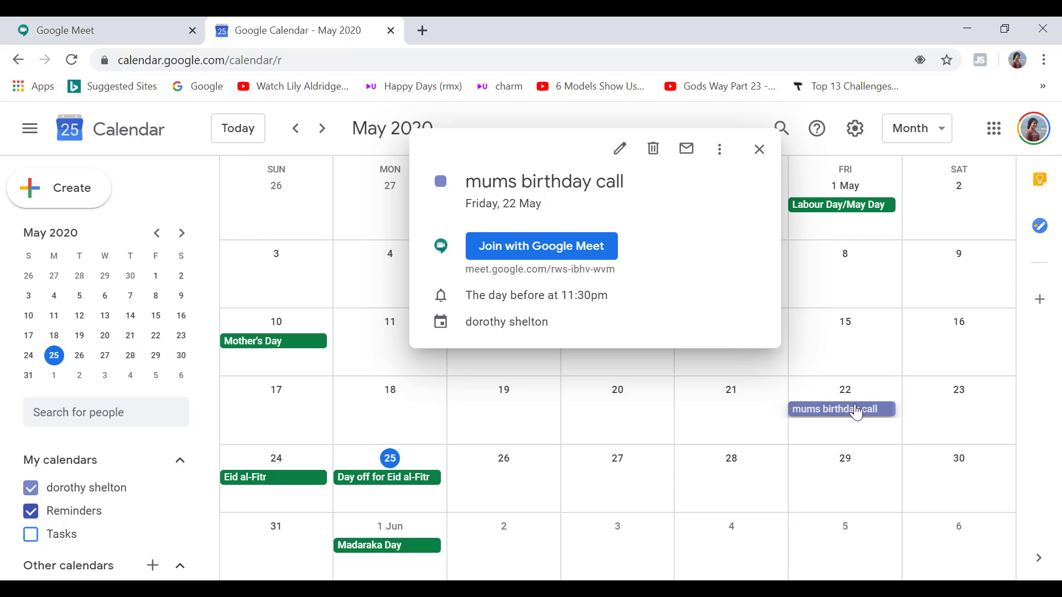
# Switch back to the Google Meet tab showing the meet.google.com home page
pyautogui.click(130, 31)
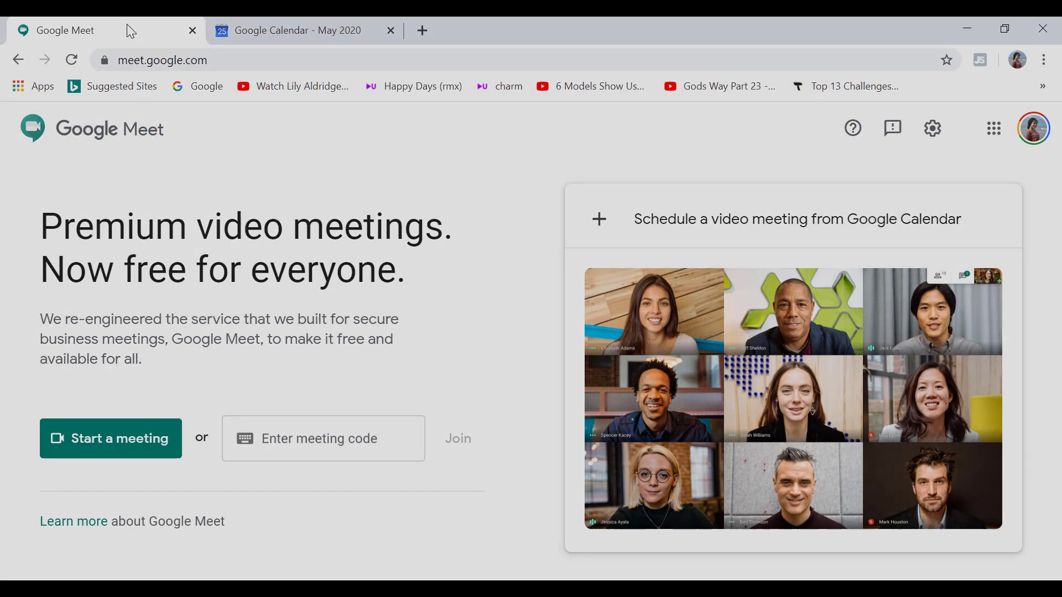